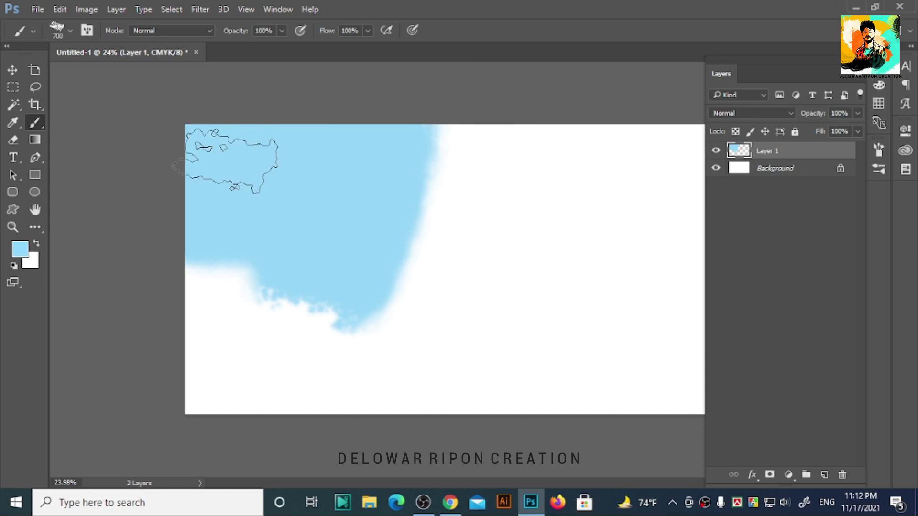
# - Brush a light blue sky band across the top of Layer 1, leaving a ragged white lower edge
pyautogui.moveTo(224, 168)
pyautogui.mouseDown()
pyautogui.moveTo(445, 180)
pyautogui.moveTo(655, 139)
pyautogui.moveTo(701, 182)
pyautogui.mouseUp()
# - Switch to a textured brush preset at 900 px and paint blue over most of the white area
pyautogui.scroll(-2, 558, 195)
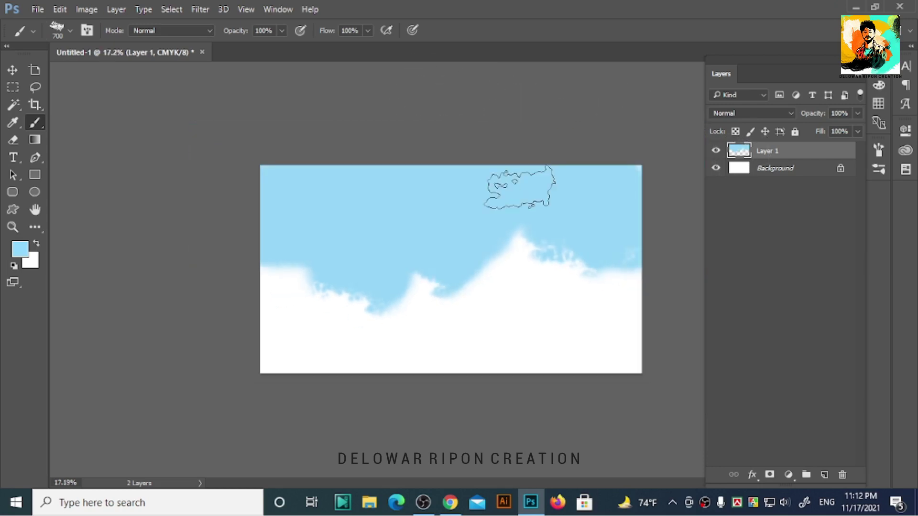
pyautogui.click(67, 31)
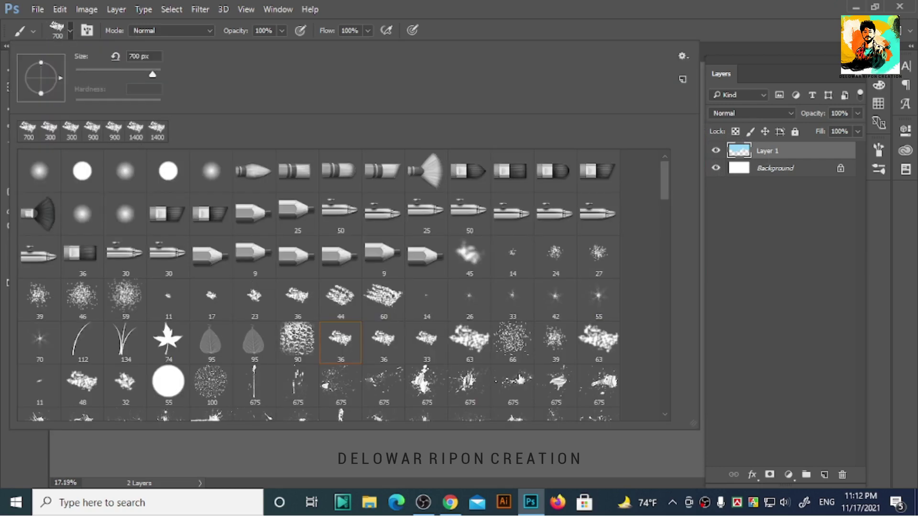
pyautogui.doubleClick(470, 339)
pyautogui.press(']')
pyautogui.press(']')
pyautogui.press(']')
pyautogui.moveTo(472, 273); pyautogui.dragTo(539, 281)
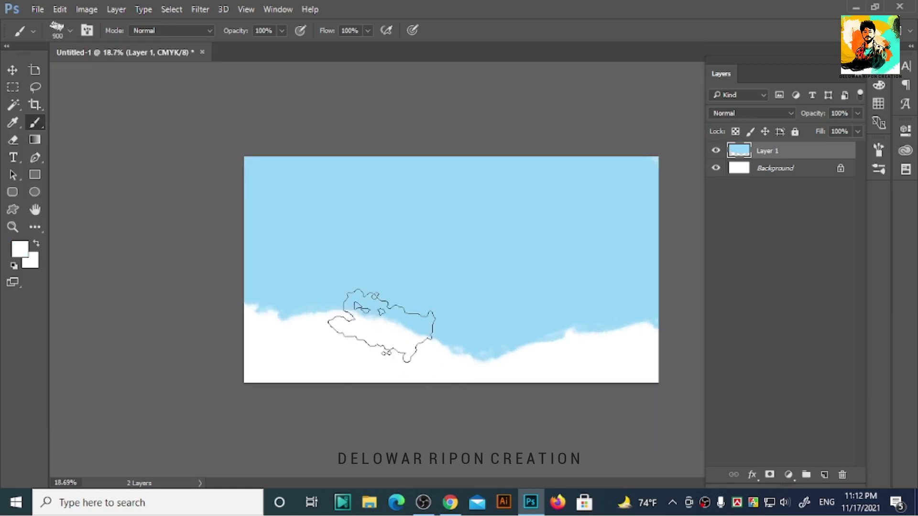
# - Set the foreground to pale blue c2e9fc and try pale cloud strokes, undoing them
pyautogui.click(395, 205)
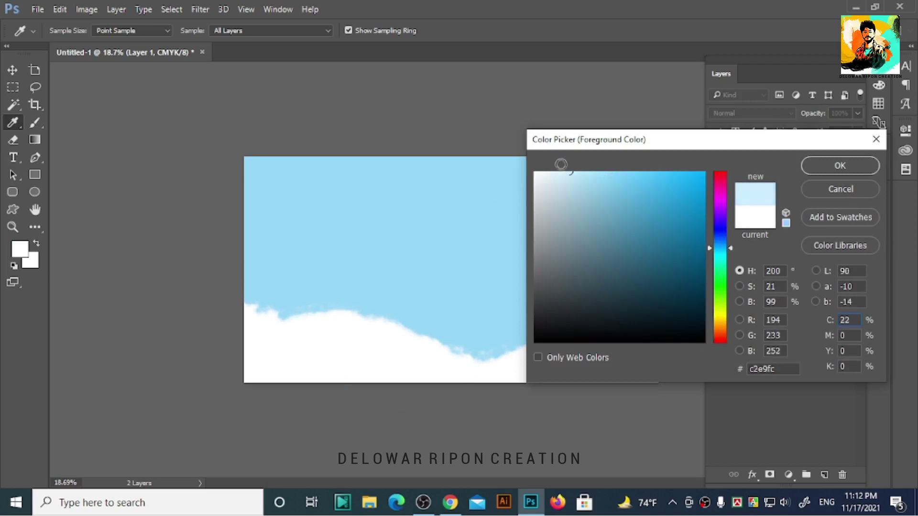
pyautogui.press('Return')
pyautogui.press('b')
pyautogui.moveTo(325, 225)
pyautogui.mouseDown()
pyautogui.moveTo(306, 247)
pyautogui.moveTo(440, 306)
pyautogui.moveTo(251, 294)
pyautogui.mouseUp()
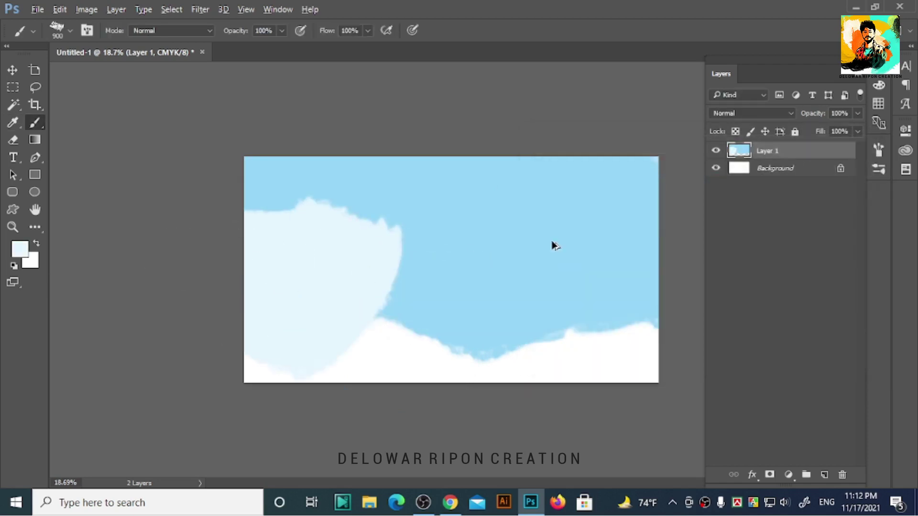
pyautogui.moveTo(551, 244)
pyautogui.mouseDown()
pyautogui.moveTo(287, 256)
pyautogui.moveTo(421, 174)
pyautogui.moveTo(565, 213)
pyautogui.moveTo(611, 273)
pyautogui.mouseUp()
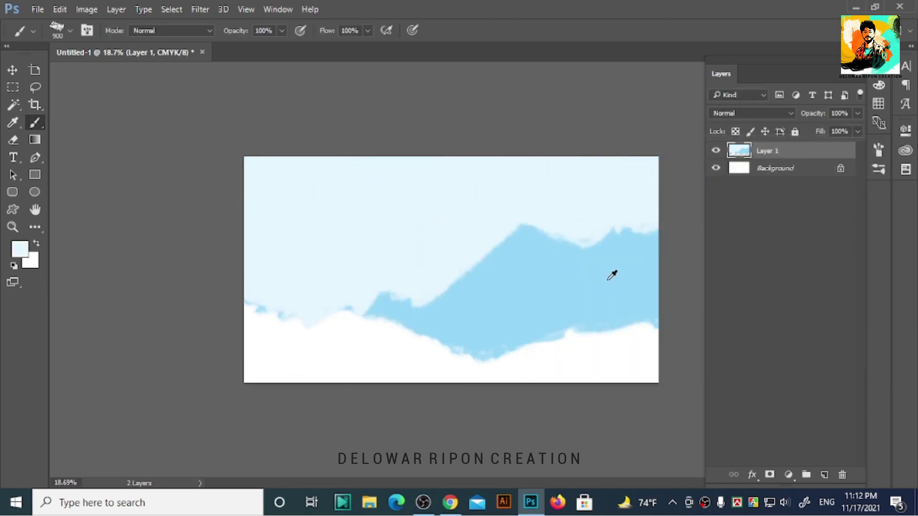
pyautogui.hotkey('ctrl', 'z')
pyautogui.hotkey('ctrl', 'z')
pyautogui.hotkey('ctrl', 'z')
pyautogui.hotkey('ctrl', 'z')
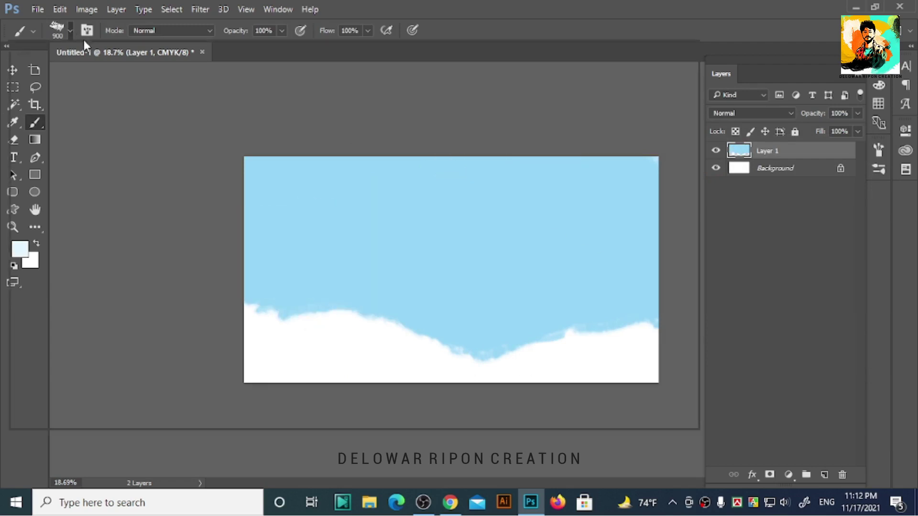
pyautogui.moveTo(315, 277); pyautogui.dragTo(535, 235)
# - Test cloud strokes using the brush settings, reduce the brush to 200 px, and undo the trials
pyautogui.hotkey('ctrl', 'z')
pyautogui.press('F5')
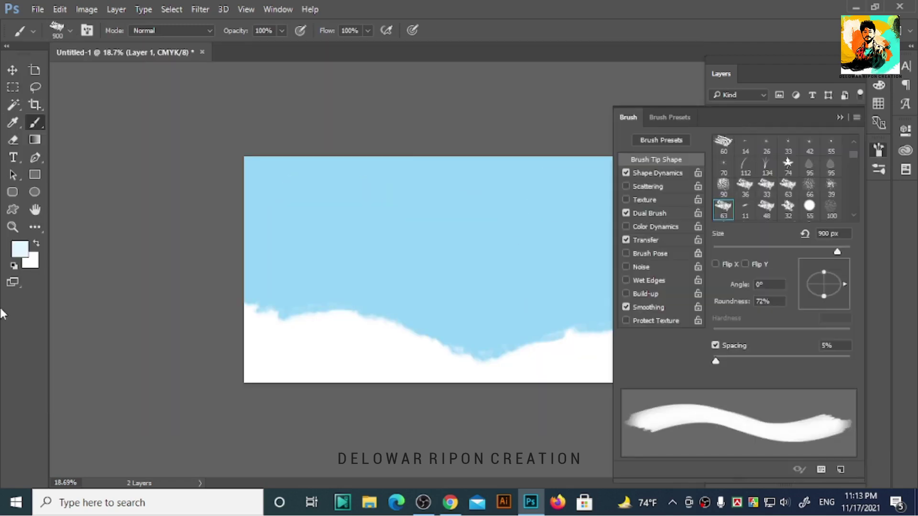
pyautogui.moveTo(471, 210); pyautogui.dragTo(420, 215)
pyautogui.hotkey('ctrl', 'z')
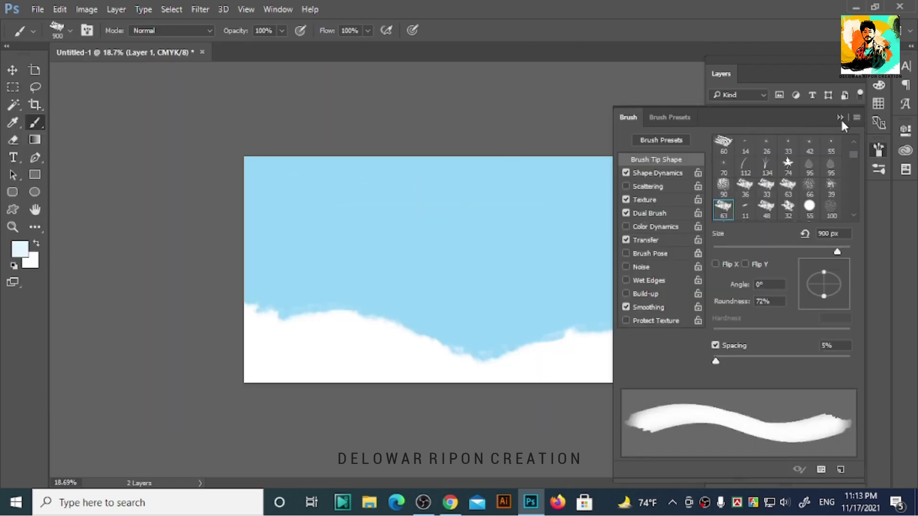
pyautogui.click(840, 117)
pyautogui.click(530, 210)
pyautogui.press('[')
pyautogui.press('[')
pyautogui.press('[')
pyautogui.moveTo(578, 211)
pyautogui.mouseDown()
pyautogui.moveTo(595, 203)
pyautogui.moveTo(457, 214)
pyautogui.moveTo(502, 232)
pyautogui.mouseUp()
pyautogui.hotkey('ctrl', 'z')
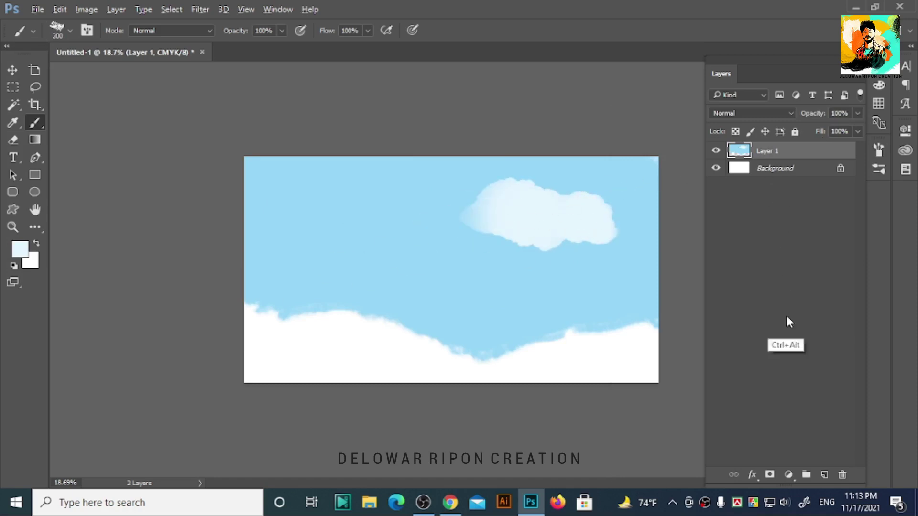
pyautogui.hotkey('ctrl', 'z')
pyautogui.hotkey('ctrl', 'z')
pyautogui.hotkey('ctrl', 'z')
# - On a new Layer 2, paint pale clouds across the sky and scale them down toward the top
pyautogui.hotkey('ctrl', 'shift', 'alt', 'n')
pyautogui.moveTo(325, 211)
pyautogui.mouseDown()
pyautogui.moveTo(295, 204)
pyautogui.moveTo(354, 205)
pyautogui.moveTo(272, 207)
pyautogui.mouseUp()
pyautogui.moveTo(459, 223)
pyautogui.mouseDown()
pyautogui.moveTo(432, 207)
pyautogui.moveTo(424, 218)
pyautogui.moveTo(438, 210)
pyautogui.moveTo(477, 228)
pyautogui.moveTo(513, 226)
pyautogui.moveTo(541, 213)
pyautogui.moveTo(475, 211)
pyautogui.moveTo(645, 198)
pyautogui.mouseUp()
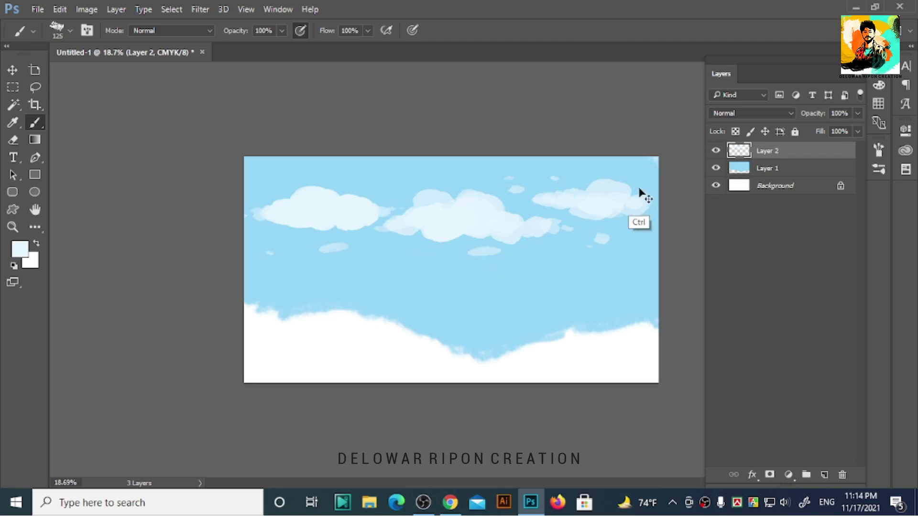
pyautogui.hotkey('ctrl', 't')
pyautogui.moveTo(654, 176); pyautogui.dragTo(630, 181)
pyautogui.press('Return')
# - Add Layer 3 above the sky and paint yellow-green fields, with thin 60 px strokes near the bottom
pyautogui.press('v')
pyautogui.click(762, 171)
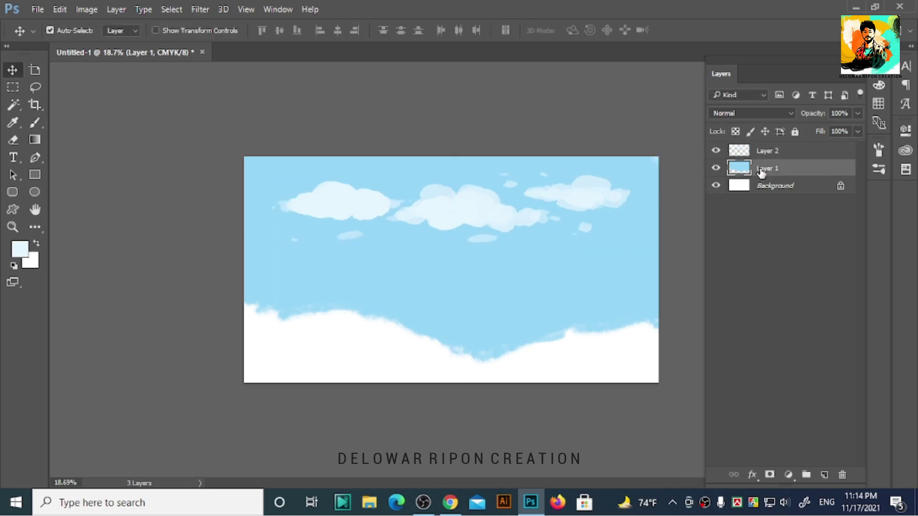
pyautogui.hotkey('ctrl', 'shift', 'alt', 'n')
pyautogui.press('b')
pyautogui.click(20, 248)
pyautogui.click(622, 187)
pyautogui.click(838, 171)
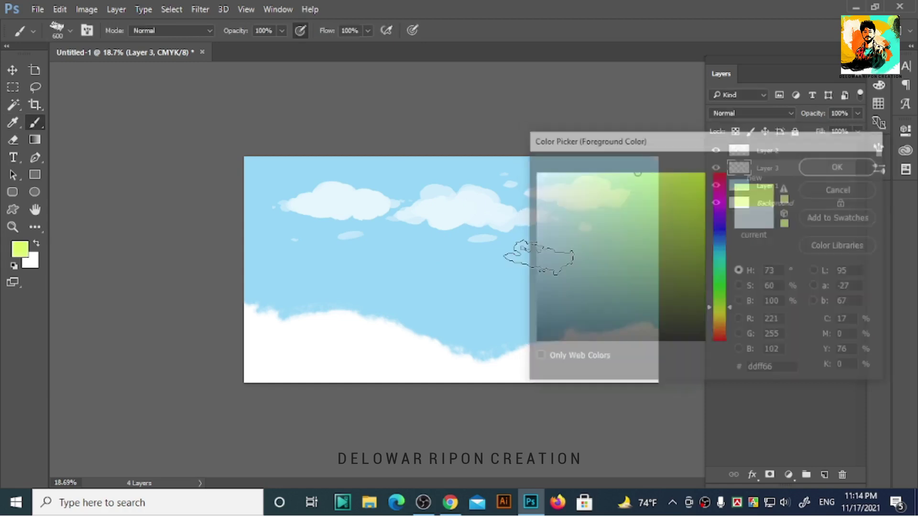
pyautogui.moveTo(286, 296)
pyautogui.mouseDown()
pyautogui.moveTo(420, 312)
pyautogui.moveTo(595, 287)
pyautogui.moveTo(389, 303)
pyautogui.moveTo(667, 296)
pyautogui.moveTo(635, 338)
pyautogui.moveTo(389, 277)
pyautogui.mouseUp()
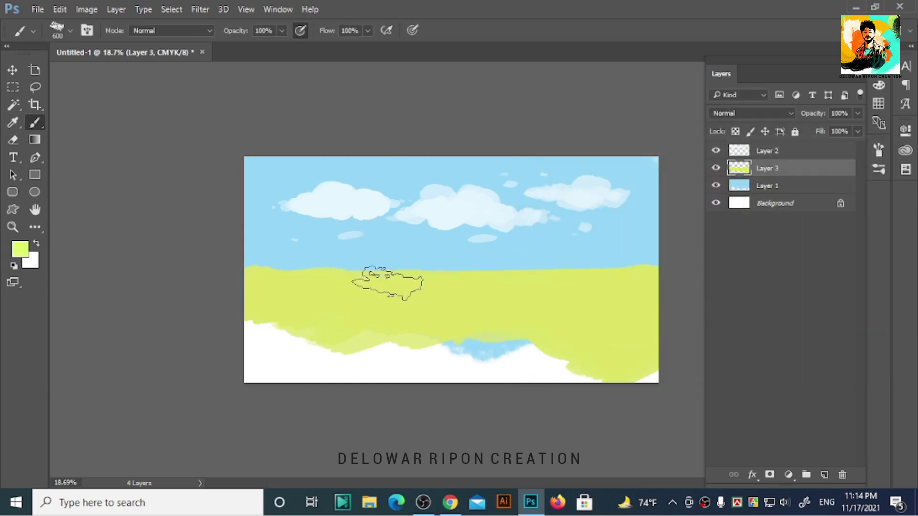
pyautogui.press('[')
pyautogui.press('[')
pyautogui.press('[')
pyautogui.moveTo(434, 352)
pyautogui.mouseDown()
pyautogui.moveTo(424, 358)
pyautogui.moveTo(459, 363)
pyautogui.moveTo(528, 332)
pyautogui.moveTo(550, 334)
pyautogui.moveTo(573, 383)
pyautogui.mouseUp()
pyautogui.moveTo(287, 330); pyautogui.dragTo(285, 356)
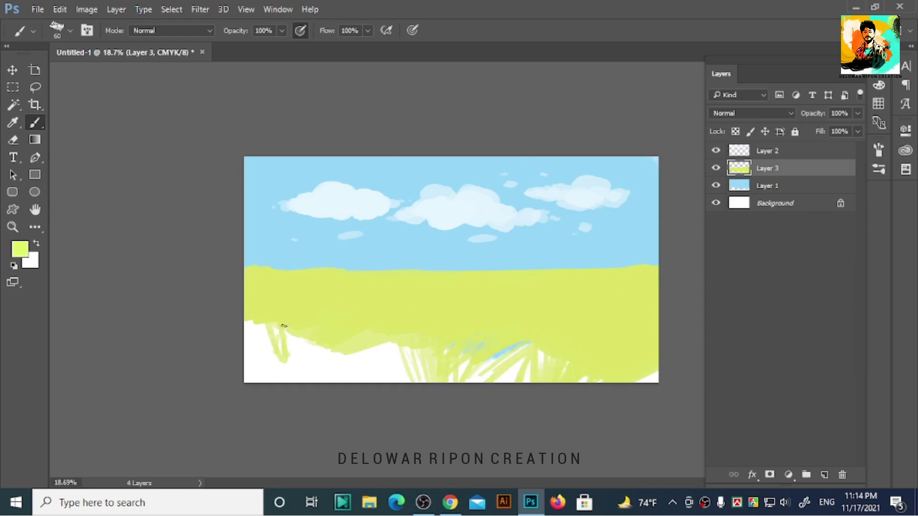
# - Choose a mid green and paint large green strokes across the field
pyautogui.click(20, 249)
pyautogui.click(719, 275)
pyautogui.click(643, 211)
pyautogui.click(719, 298)
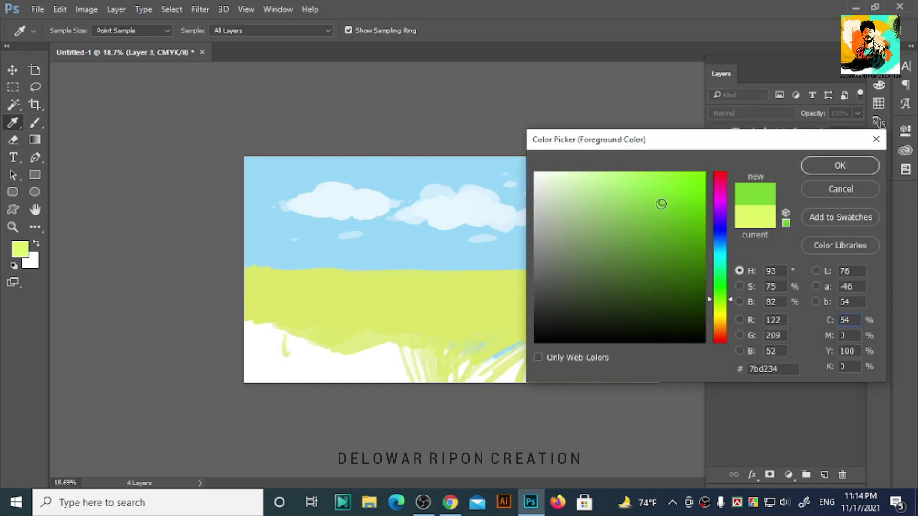
pyautogui.click(840, 165)
pyautogui.press('b')
pyautogui.moveTo(430, 307)
pyautogui.mouseDown()
pyautogui.moveTo(591, 323)
pyautogui.moveTo(481, 303)
pyautogui.moveTo(676, 303)
pyautogui.mouseUp()
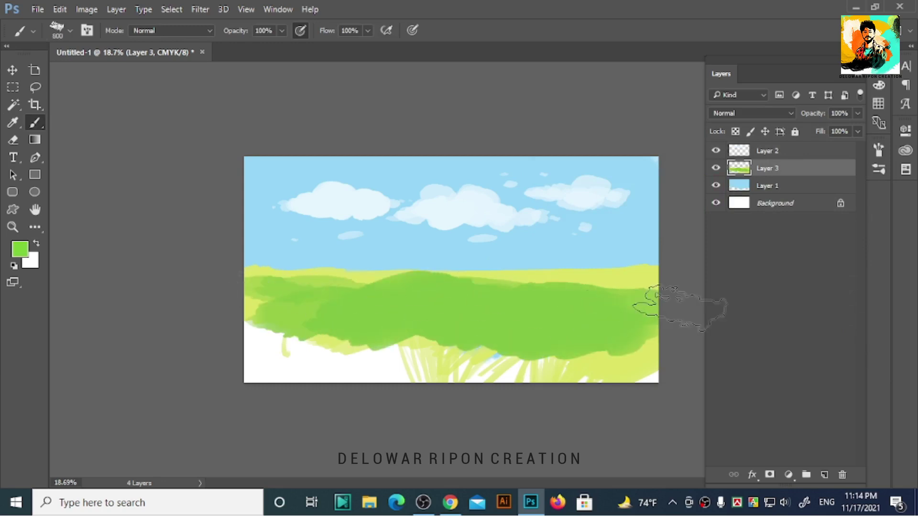
# - Paint dark green patches and a dark band across the middle field with a 300 px brush
pyautogui.click(20, 249)
pyautogui.click(617, 249)
pyautogui.click(840, 165)
pyautogui.moveTo(495, 335); pyautogui.dragTo(430, 337)
pyautogui.moveTo(378, 318); pyautogui.dragTo(297, 318)
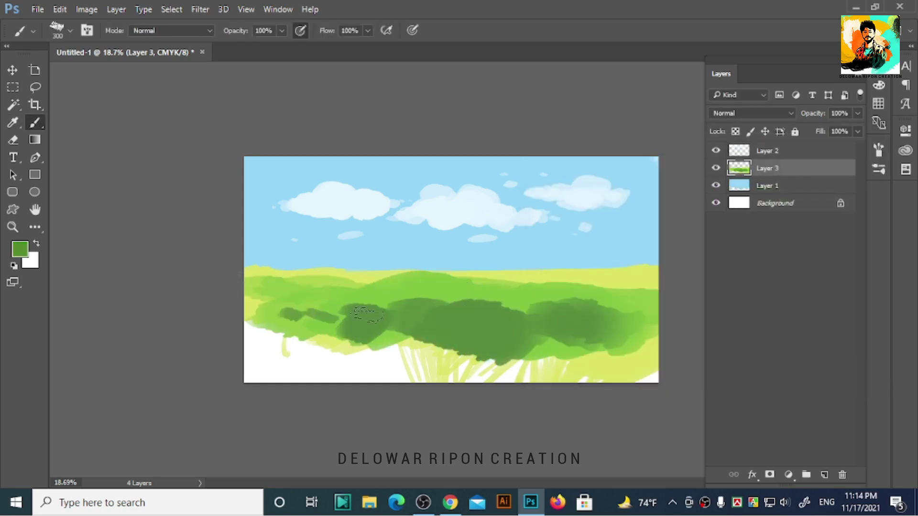
pyautogui.press('[')
pyautogui.press('[')
pyautogui.press('[')
pyautogui.moveTo(512, 369); pyautogui.dragTo(523, 329)
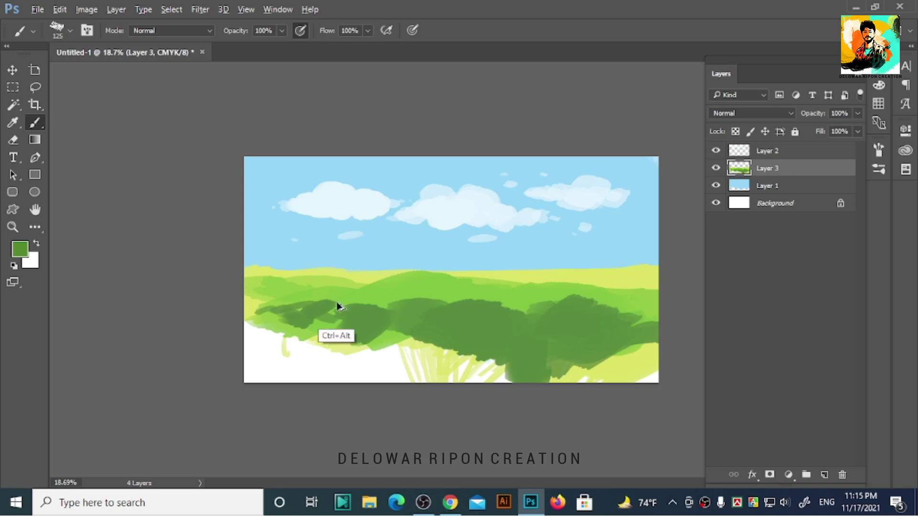
pyautogui.moveTo(256, 306)
pyautogui.mouseDown()
pyautogui.moveTo(325, 294)
pyautogui.moveTo(576, 294)
pyautogui.moveTo(659, 306)
pyautogui.mouseUp()
pyautogui.moveTo(528, 293); pyautogui.dragTo(294, 286)
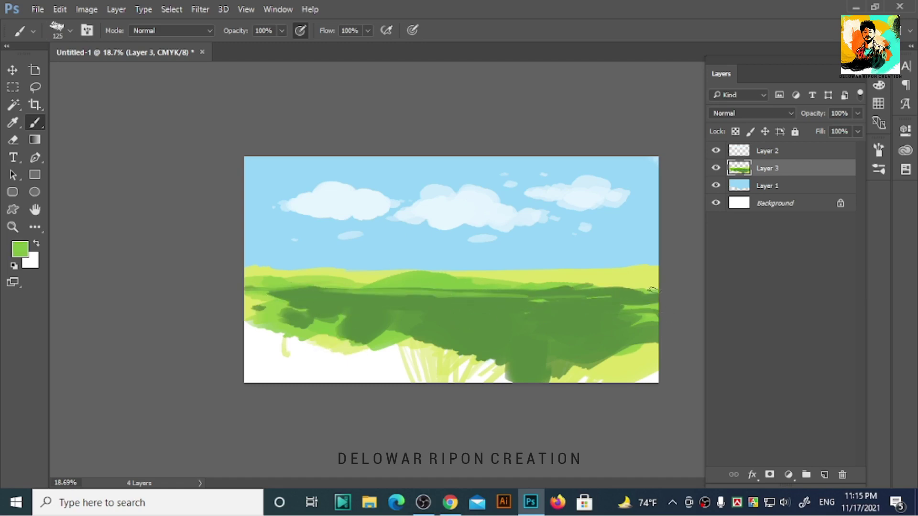
# - Paint a pale horizon line using a colour sampled from the sky, then add a grey-green stroke on the right
pyautogui.moveTo(652, 290); pyautogui.dragTo(584, 283)
pyautogui.moveTo(479, 283); pyautogui.dragTo(249, 272)
pyautogui.keyDown('alt'); pyautogui.click(432, 228); pyautogui.keyUp('alt')
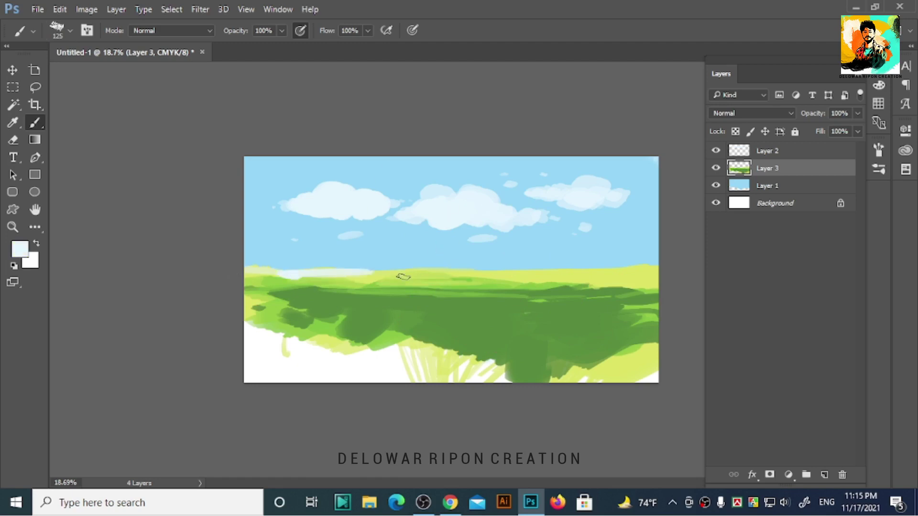
pyautogui.moveTo(403, 277); pyautogui.dragTo(575, 271)
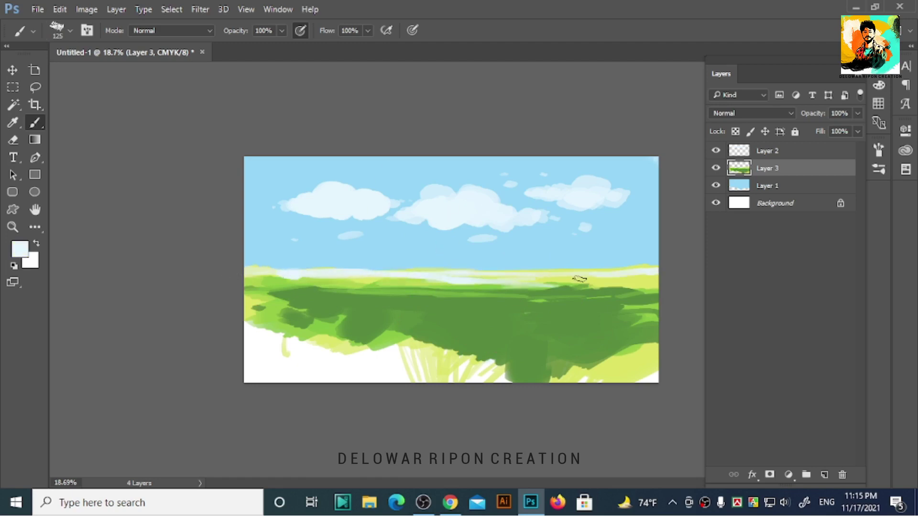
pyautogui.keyDown('alt'); pyautogui.click(250, 287); pyautogui.keyUp('alt')
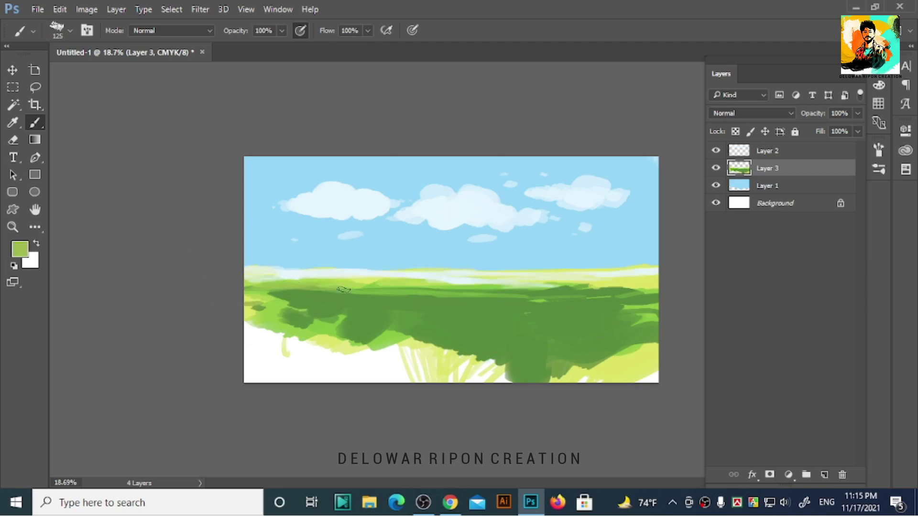
pyautogui.keyDown('alt'); pyautogui.click(662, 283); pyautogui.keyUp('alt')
pyautogui.moveTo(658, 306); pyautogui.dragTo(443, 311)
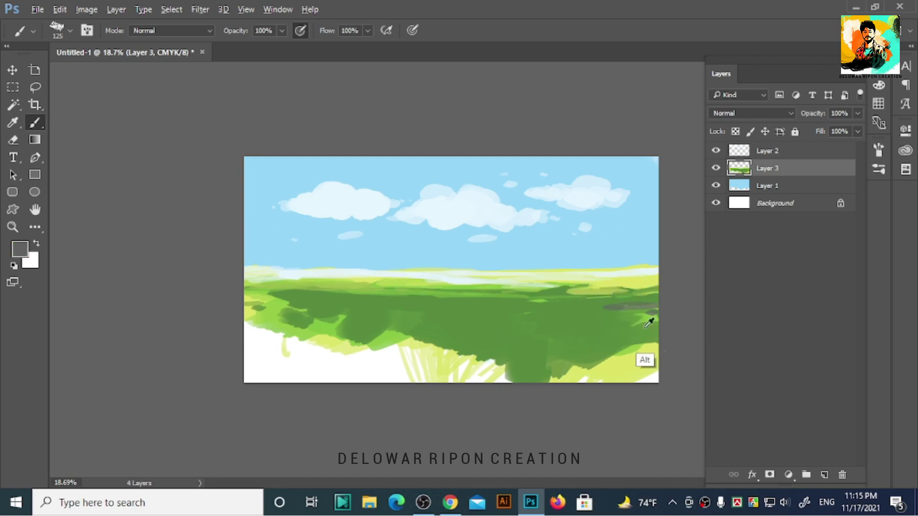
pyautogui.keyDown('alt'); pyautogui.click(444, 311); pyautogui.keyUp('alt')
pyautogui.click(20, 249)
# - Paint dark green strokes trailing down toward the bottom-left, ending with a 50 px brush
pyautogui.click(669, 252)
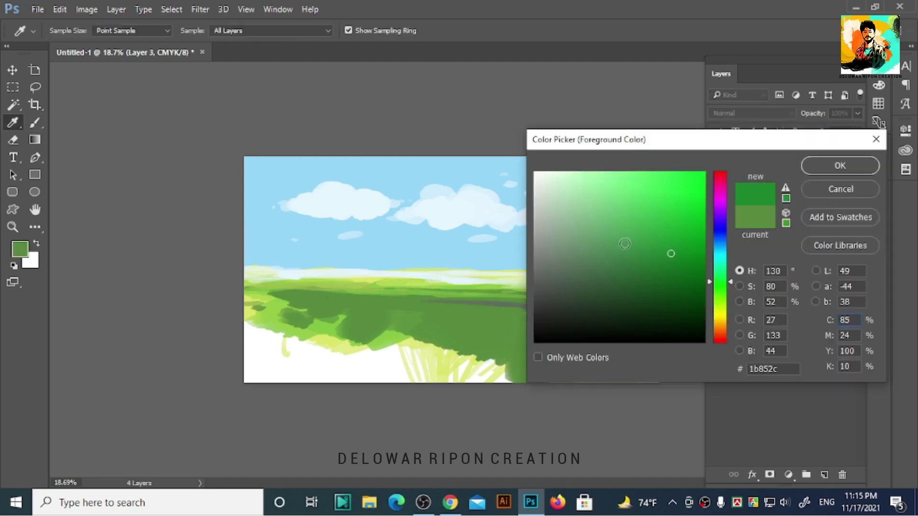
pyautogui.click(840, 164)
pyautogui.moveTo(310, 318)
pyautogui.mouseDown()
pyautogui.moveTo(457, 315)
pyautogui.moveTo(248, 315)
pyautogui.mouseUp()
pyautogui.press('[')
pyautogui.press('[')
pyautogui.press('[')
pyautogui.moveTo(363, 330); pyautogui.dragTo(377, 382)
pyautogui.press('[')
pyautogui.press('[')
pyautogui.press('[')
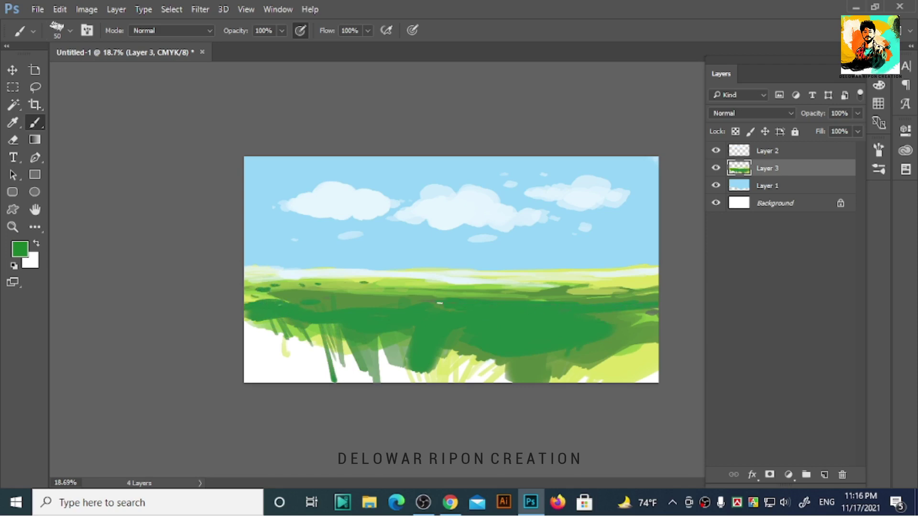
# - Sample greens from the field to paint grass blades near the bottom and lower left
pyautogui.keyDown('alt'); pyautogui.click(600, 325); pyautogui.keyUp('alt')
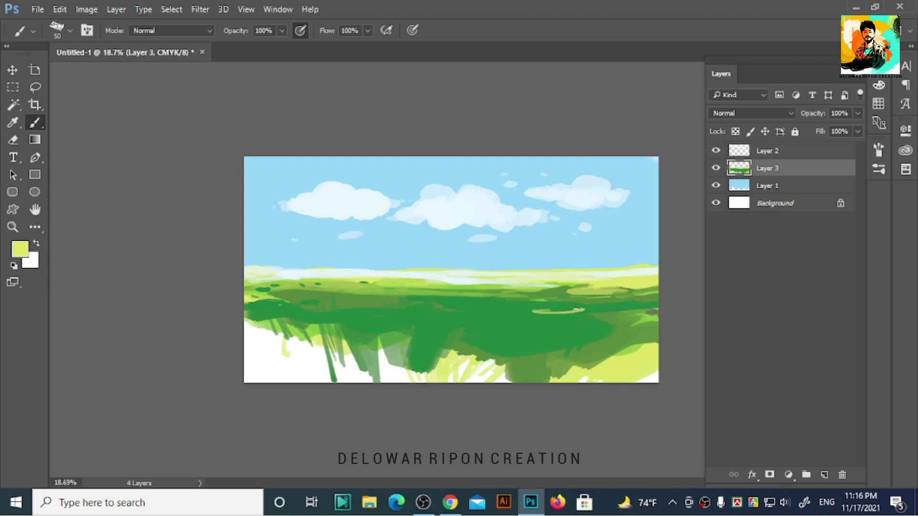
pyautogui.keyDown('alt'); pyautogui.click(532, 318); pyautogui.keyUp('alt')
pyautogui.moveTo(449, 383); pyautogui.dragTo(450, 349)
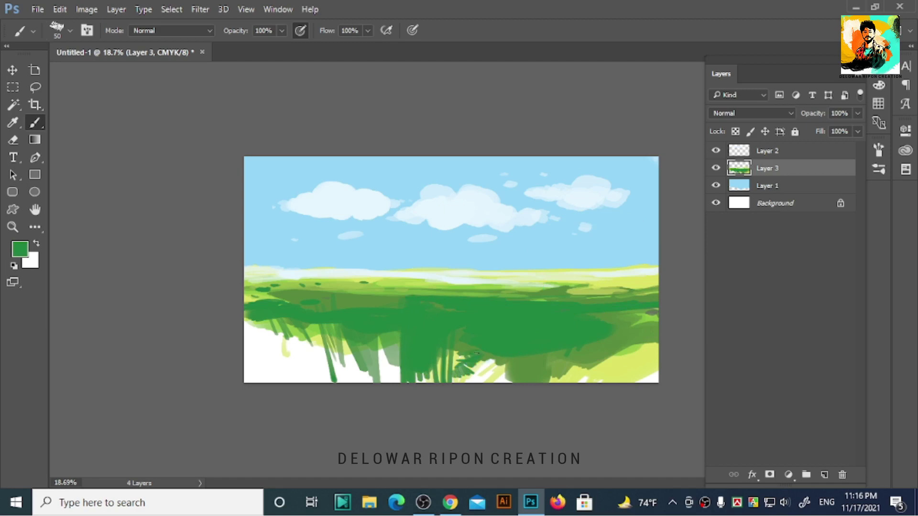
pyautogui.keyDown('alt'); pyautogui.click(449, 335); pyautogui.keyUp('alt')
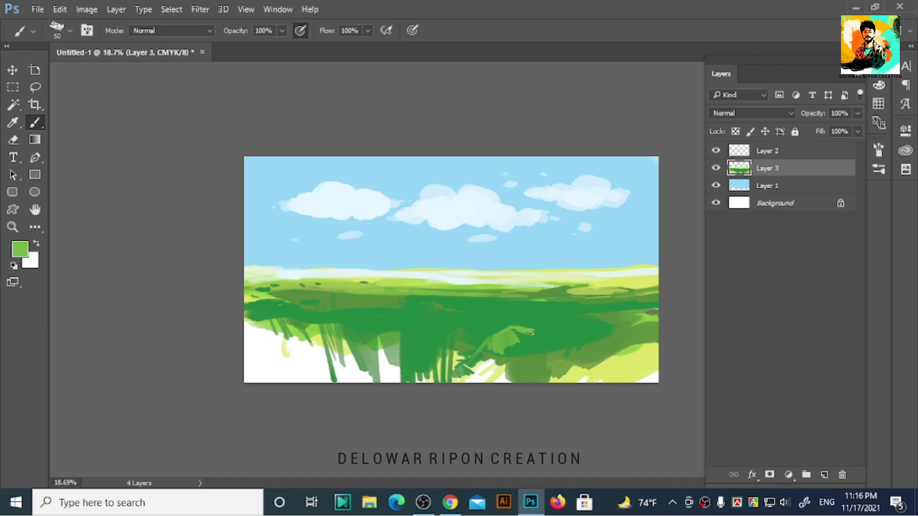
pyautogui.keyDown('alt'); pyautogui.click(340, 314); pyautogui.keyUp('alt')
pyautogui.moveTo(256, 324); pyautogui.dragTo(285, 367)
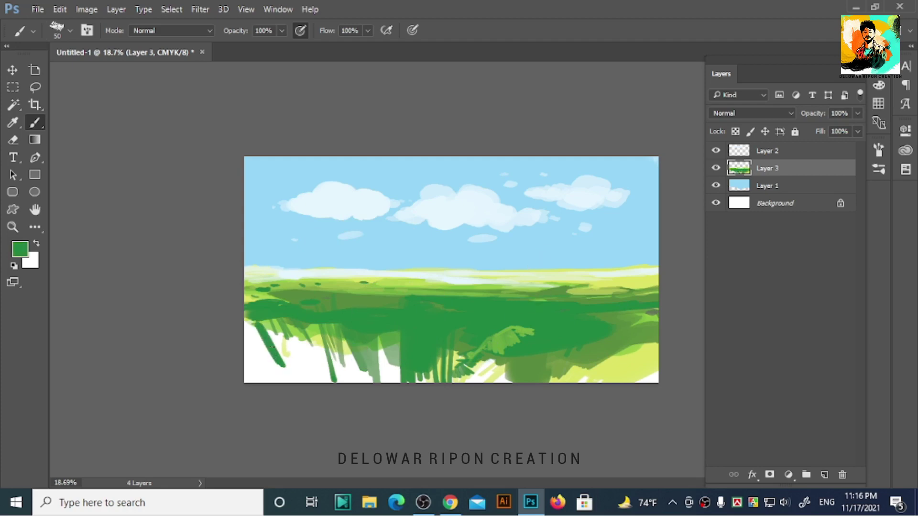
pyautogui.click(20, 249)
# - Cover the lower middle and middle right with deep dark green using a 500 px brush
pyautogui.click(676, 282)
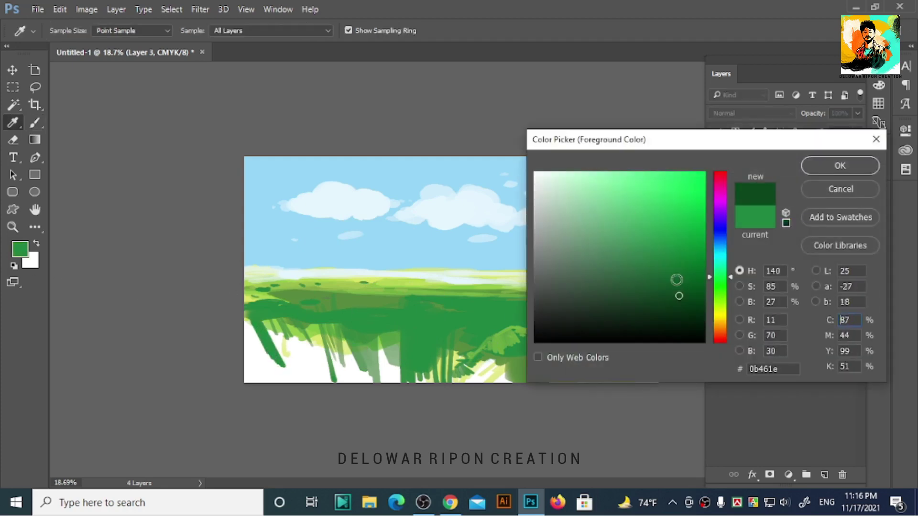
pyautogui.click(840, 164)
pyautogui.press(']')
pyautogui.press(']')
pyautogui.press(']')
pyautogui.moveTo(431, 335)
pyautogui.mouseDown()
pyautogui.moveTo(481, 348)
pyautogui.moveTo(461, 365)
pyautogui.moveTo(328, 317)
pyautogui.moveTo(246, 308)
pyautogui.moveTo(253, 345)
pyautogui.mouseUp()
pyautogui.hotkey('ctrl', 'alt', 'z')
pyautogui.hotkey('ctrl', 'alt', 'z')
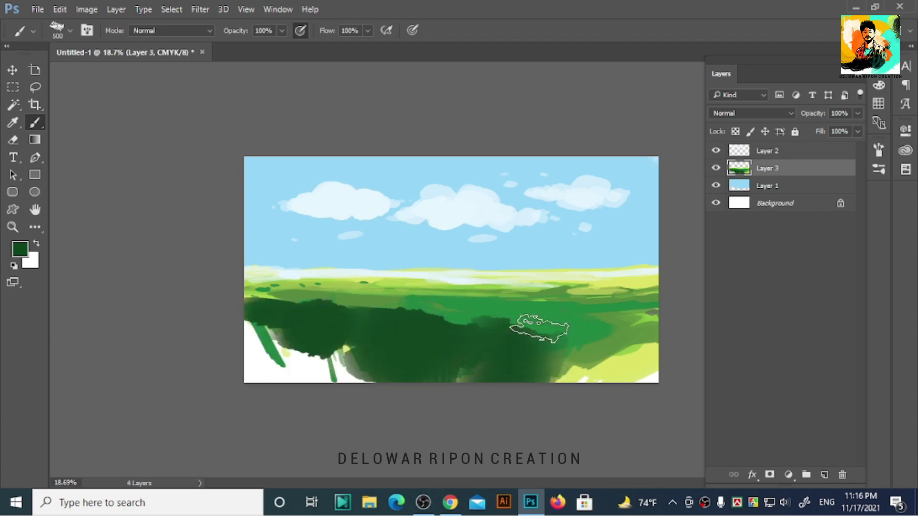
pyautogui.moveTo(533, 324)
pyautogui.mouseDown()
pyautogui.moveTo(523, 338)
pyautogui.moveTo(607, 352)
pyautogui.moveTo(563, 375)
pyautogui.mouseUp()
pyautogui.press('[')
pyautogui.press('[')
pyautogui.press('[')
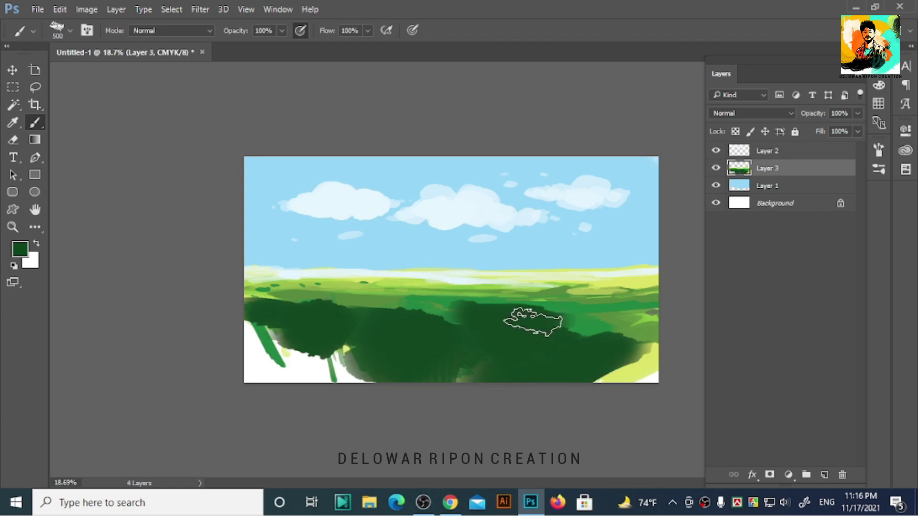
# - Pick a light yellow-green, sample field and horizon colours, and create a new layer
pyautogui.click(20, 248)
pyautogui.moveTo(716, 283); pyautogui.dragTo(716, 308)
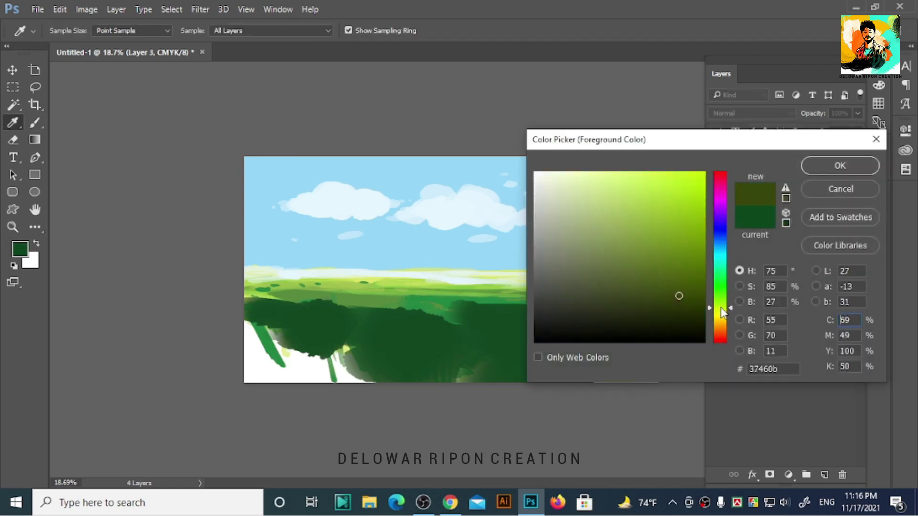
pyautogui.click(646, 174)
pyautogui.press('Return')
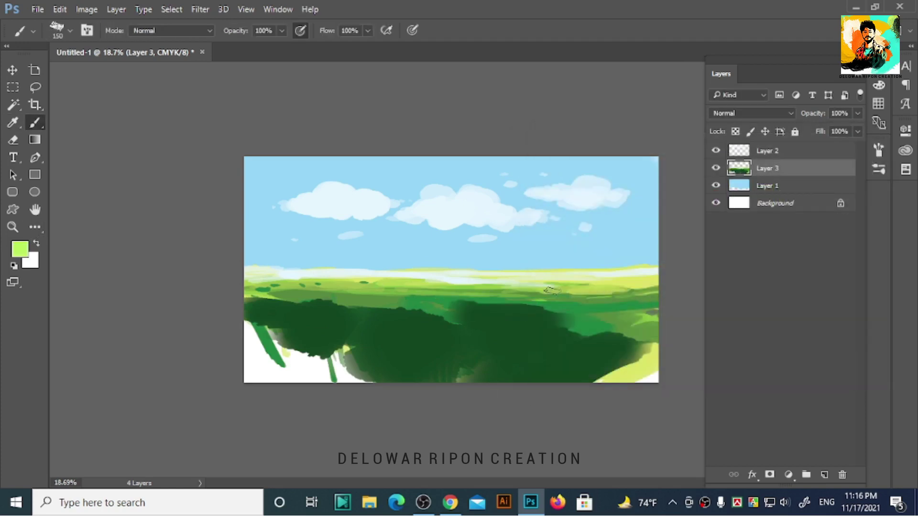
pyautogui.keyDown('alt'); pyautogui.click(638, 356); pyautogui.keyUp('alt')
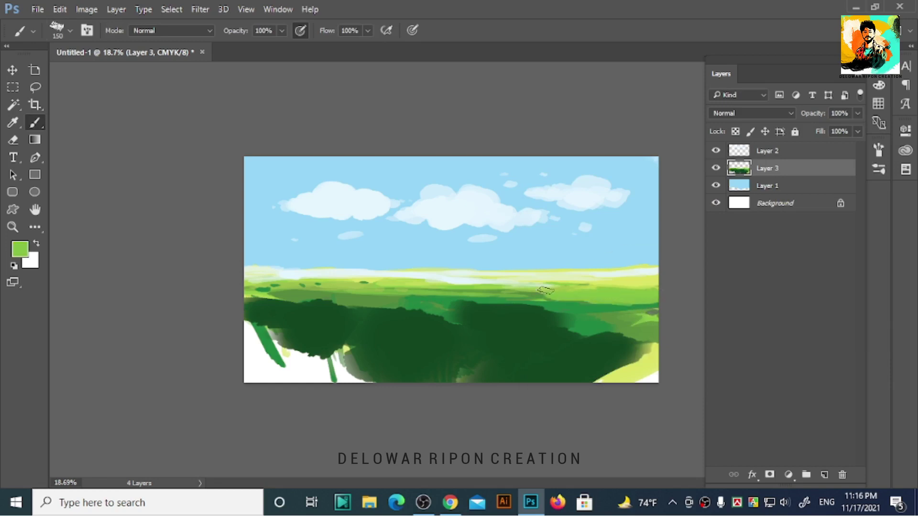
pyautogui.keyDown('alt'); pyautogui.click(269, 272); pyautogui.keyUp('alt')
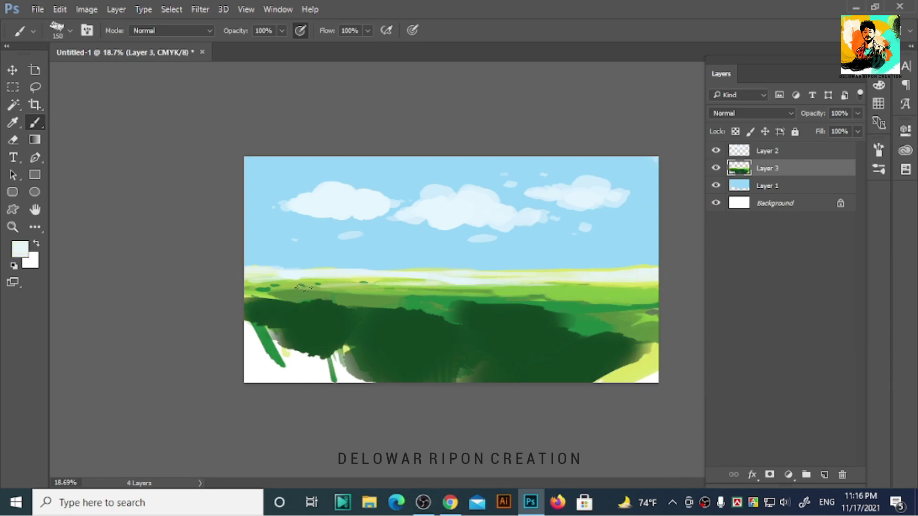
pyautogui.hotkey('ctrl', 'shift', 'n')
# - Confirm Layer 4, set white as the painting colour, and try a white grass stem, undoing it
pyautogui.press('Return')
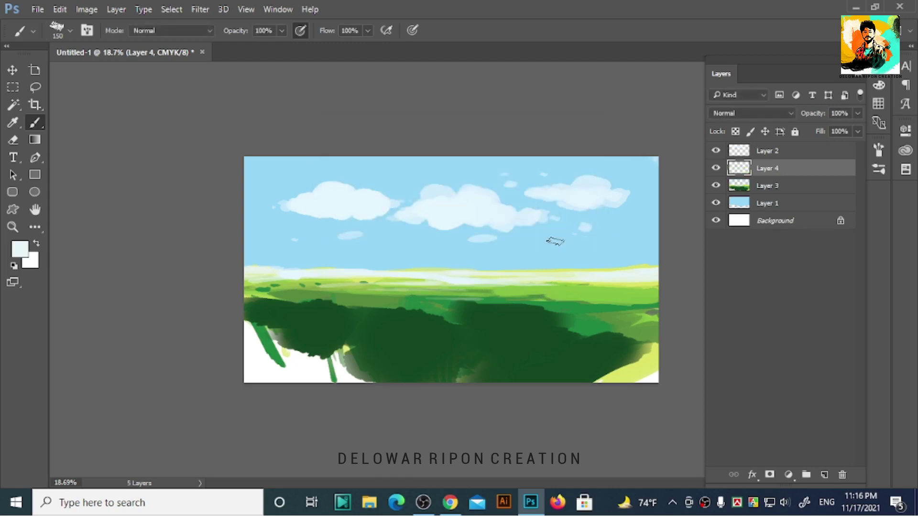
pyautogui.press('d')
pyautogui.press('x')
pyautogui.moveTo(401, 377)
pyautogui.mouseDown()
pyautogui.moveTo(428, 319)
pyautogui.moveTo(471, 295)
pyautogui.mouseUp()
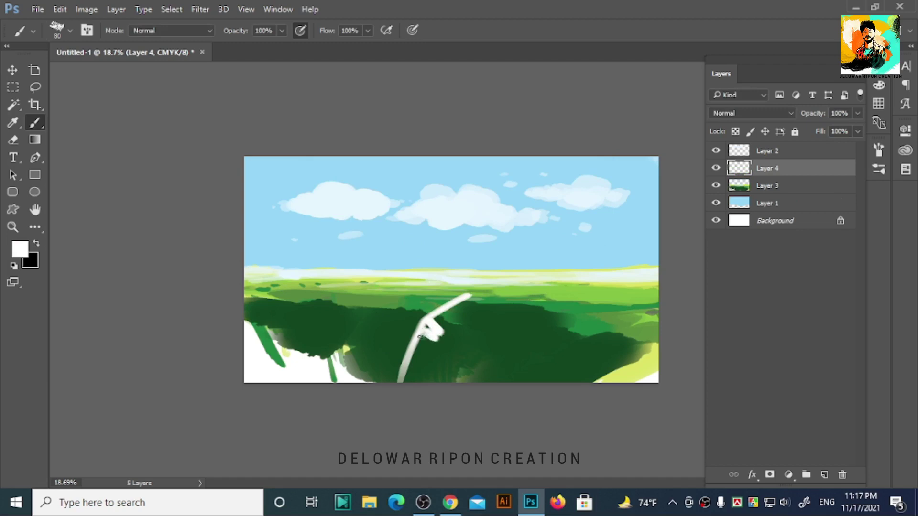
pyautogui.moveTo(484, 291); pyautogui.dragTo(490, 290)
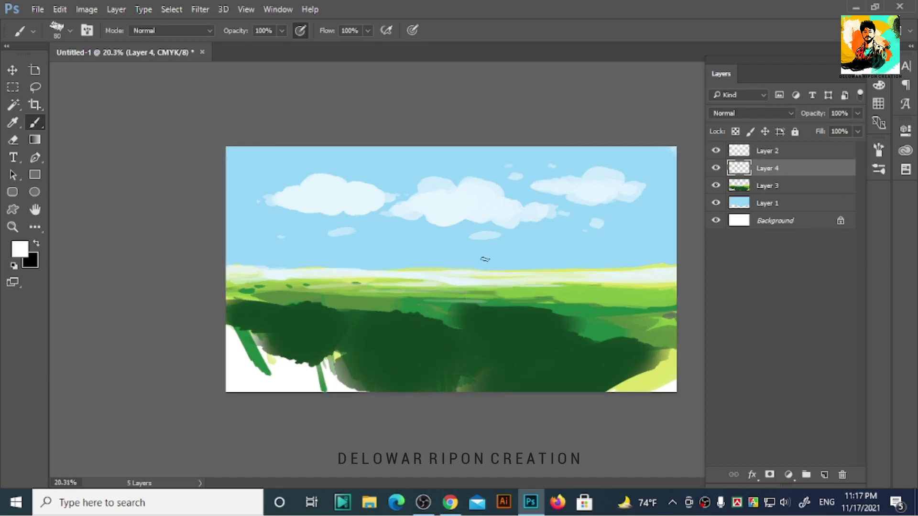
pyautogui.hotkey('ctrl', 'alt', 'z')
pyautogui.press('l')
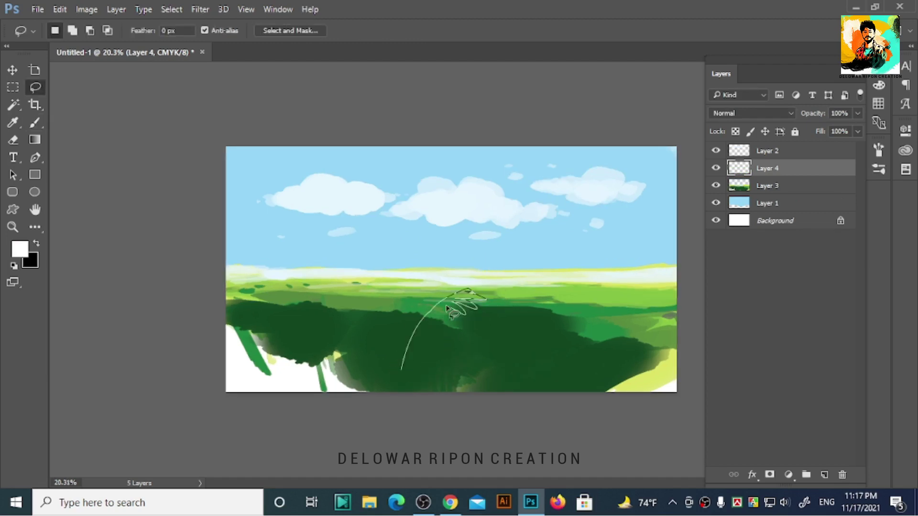
pyautogui.press('b')
# - Choose a size 90 brush preset and test white grass strokes, undoing each
pyautogui.click(70, 30)
pyautogui.doubleClick(131, 335)
pyautogui.moveTo(371, 372); pyautogui.dragTo(432, 325)
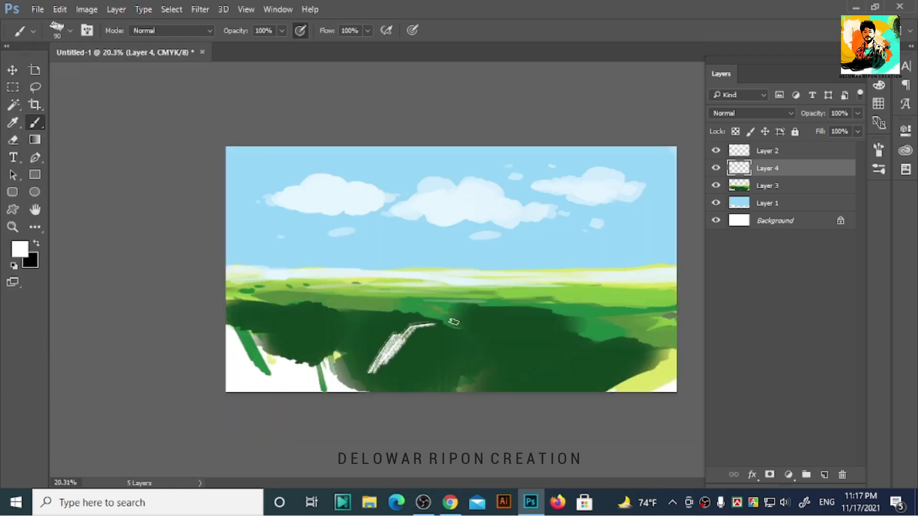
pyautogui.hotkey('ctrl', 'z')
pyautogui.moveTo(416, 372); pyautogui.dragTo(434, 350)
pyautogui.scroll(5, 435, 364)
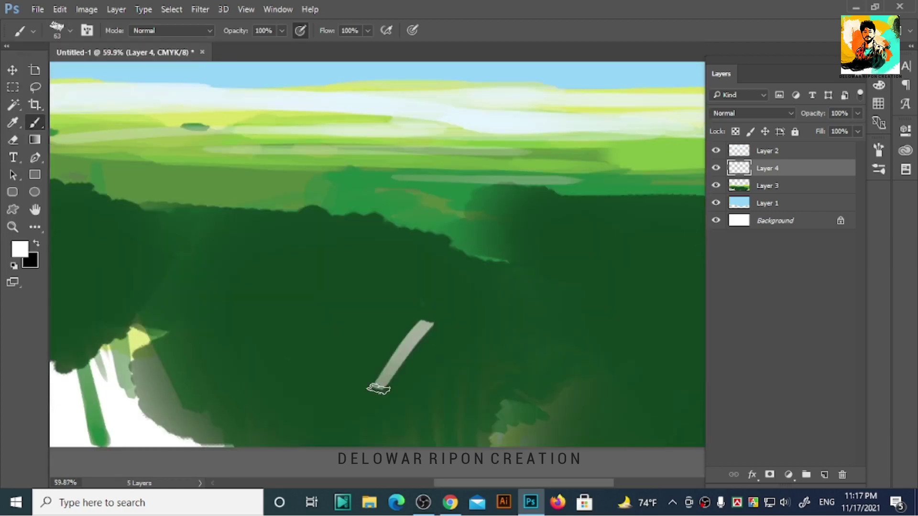
pyautogui.hotkey('ctrl', 'z')
pyautogui.moveTo(329, 387); pyautogui.dragTo(516, 234)
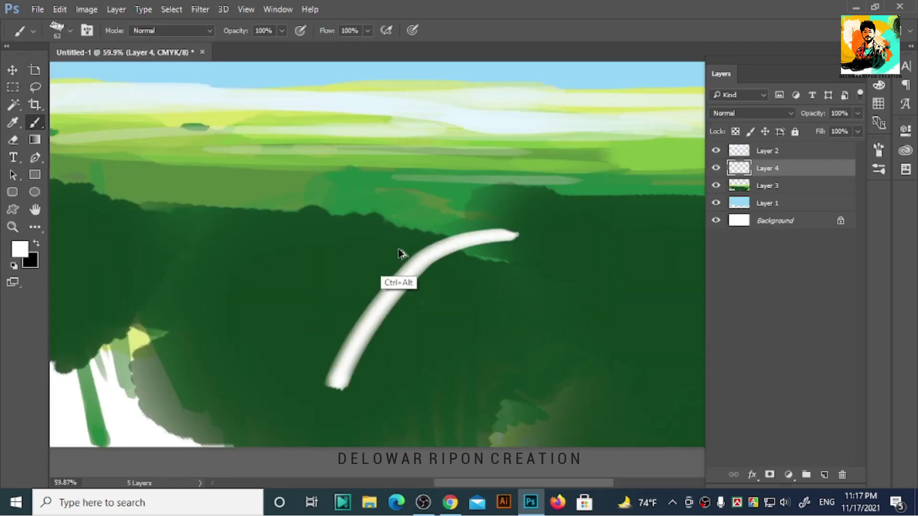
pyautogui.hotkey('ctrl', 'z')
pyautogui.moveTo(373, 330)
pyautogui.mouseDown()
pyautogui.moveTo(406, 251)
pyautogui.moveTo(440, 292)
pyautogui.moveTo(540, 225)
pyautogui.moveTo(438, 345)
pyautogui.mouseUp()
pyautogui.hotkey('ctrl', 'z')
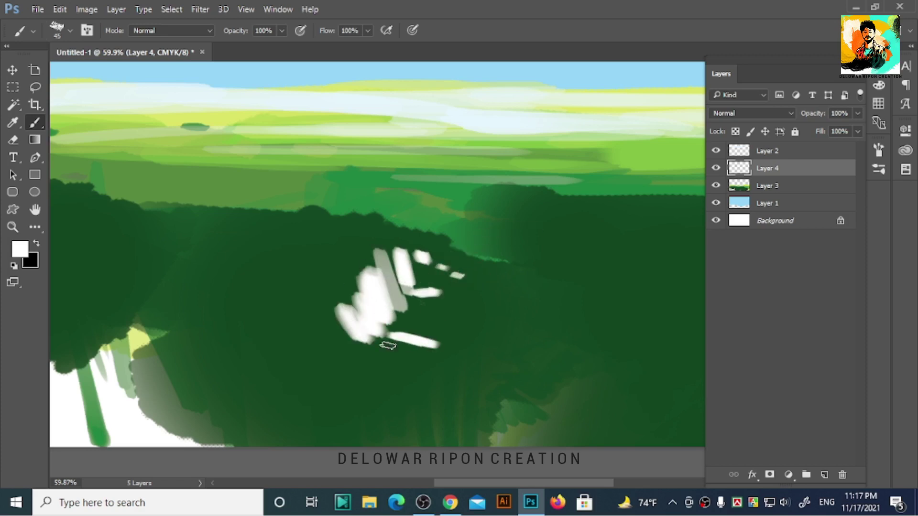
# - Paint a long white grass stem arching up to the right with leaf strokes along it
pyautogui.moveTo(396, 369); pyautogui.dragTo(335, 334)
pyautogui.moveTo(325, 412)
pyautogui.mouseDown()
pyautogui.moveTo(449, 263)
pyautogui.moveTo(559, 210)
pyautogui.mouseUp()
pyautogui.moveTo(406, 223)
pyautogui.mouseDown()
pyautogui.moveTo(432, 241)
pyautogui.moveTo(540, 196)
pyautogui.moveTo(581, 215)
pyautogui.mouseUp()
pyautogui.moveTo(562, 179); pyautogui.dragTo(595, 196)
pyautogui.moveTo(325, 342)
pyautogui.mouseDown()
pyautogui.moveTo(331, 394)
pyautogui.moveTo(406, 234)
pyautogui.mouseUp()
pyautogui.scroll(-3, 354, 344)
# - Sample a field green, draw a freehand selection over the plume area, and restore white
pyautogui.keyDown('alt'); pyautogui.click(411, 251); pyautogui.keyUp('alt')
pyautogui.keyDown('alt'); pyautogui.click(419, 276); pyautogui.keyUp('alt')
pyautogui.press('d')
pyautogui.press('l')
pyautogui.moveTo(285, 299)
pyautogui.mouseDown()
pyautogui.moveTo(392, 246)
pyautogui.moveTo(420, 180)
pyautogui.mouseUp()
pyautogui.press('b')
pyautogui.press('x')
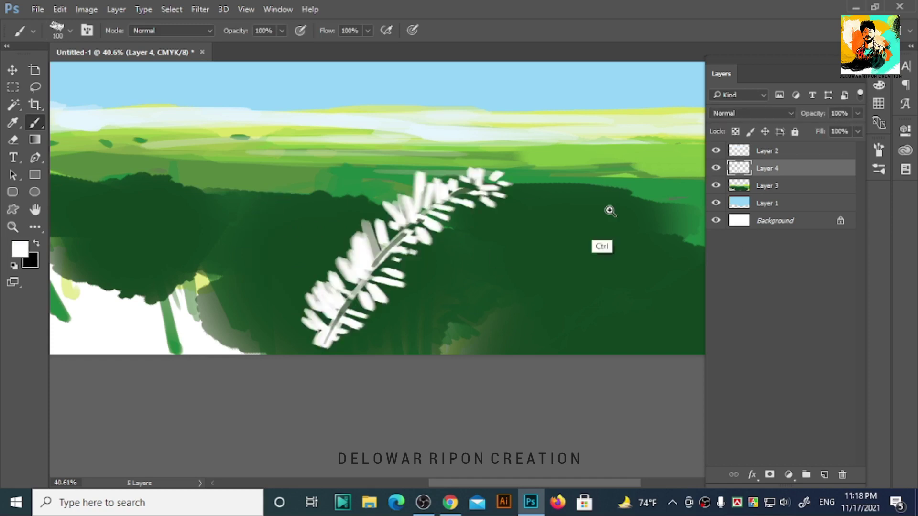
# - Paint a second curved white plume and scatter small white flecks around it
pyautogui.moveTo(611, 211); pyautogui.dragTo(550, 213)
pyautogui.moveTo(318, 375)
pyautogui.mouseDown()
pyautogui.moveTo(354, 275)
pyautogui.moveTo(406, 284)
pyautogui.mouseUp()
pyautogui.moveTo(348, 299); pyautogui.dragTo(383, 299)
pyautogui.moveTo(291, 287); pyautogui.dragTo(277, 302)
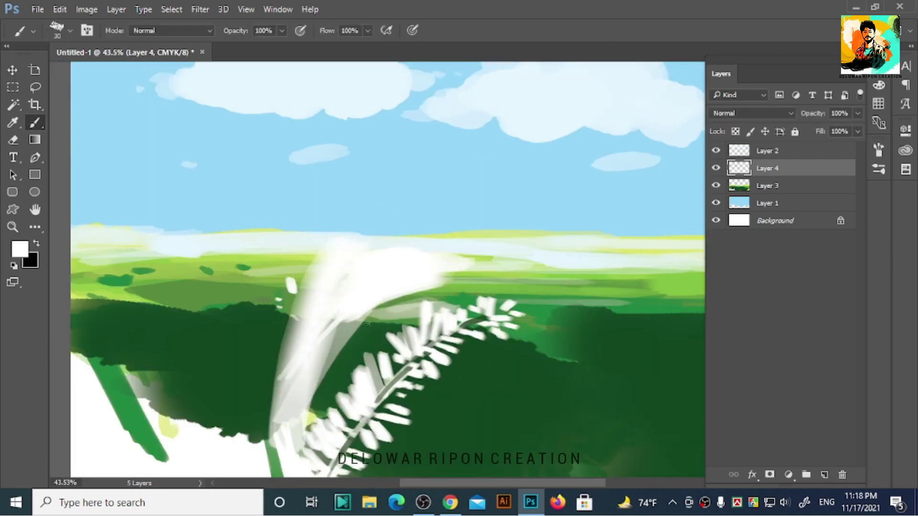
pyautogui.moveTo(355, 305); pyautogui.dragTo(339, 348)
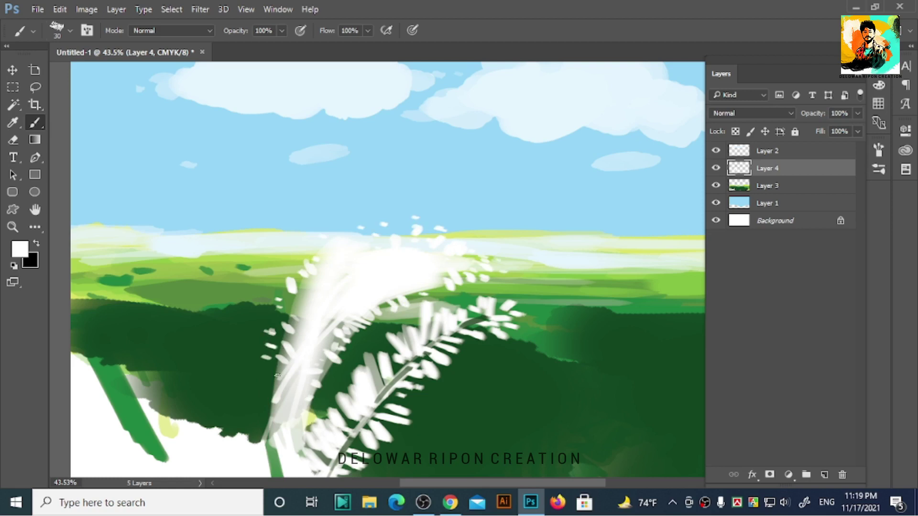
# - Add white stems and leafy strokes to the central and right plumes, undoing one tall stroke
pyautogui.moveTo(277, 376); pyautogui.dragTo(262, 449)
pyautogui.scroll(-2, 213, 358)
pyautogui.moveTo(443, 353); pyautogui.dragTo(399, 376)
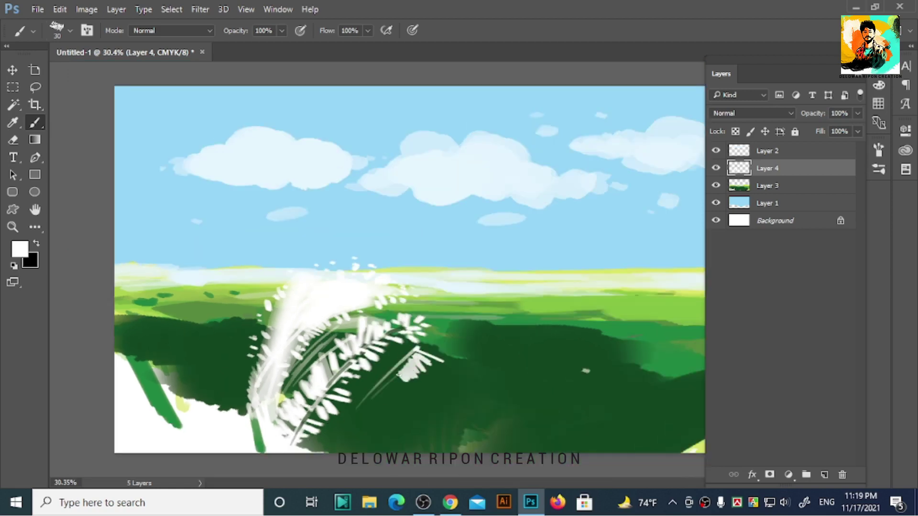
pyautogui.moveTo(349, 420)
pyautogui.mouseDown()
pyautogui.moveTo(442, 354)
pyautogui.moveTo(399, 350)
pyautogui.mouseUp()
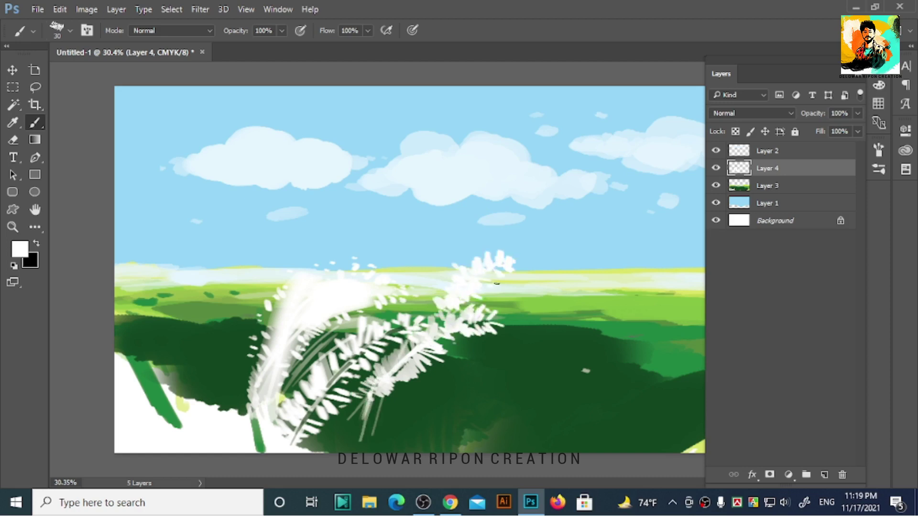
pyautogui.moveTo(400, 420); pyautogui.dragTo(433, 261)
pyautogui.hotkey('ctrl', 'z')
# - Paint a white plume on the left, rework the lower strokes, and sample green from the field
pyautogui.moveTo(210, 357); pyautogui.dragTo(240, 307)
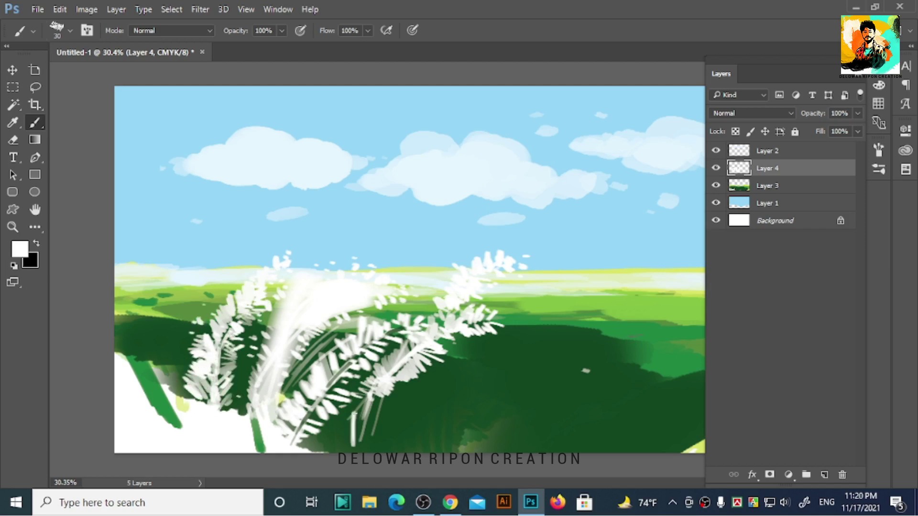
pyautogui.moveTo(353, 445); pyautogui.dragTo(355, 412)
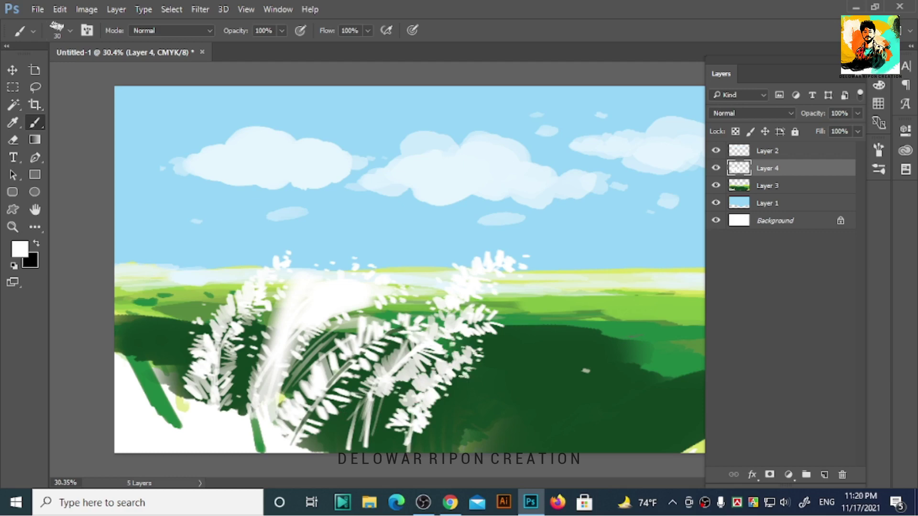
pyautogui.scroll(-2, 438, 260)
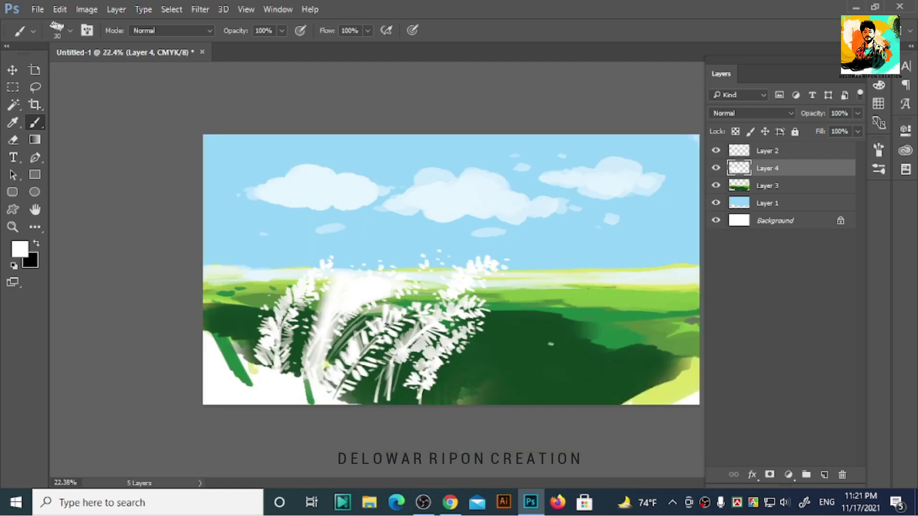
pyautogui.scroll(3, 376, 348)
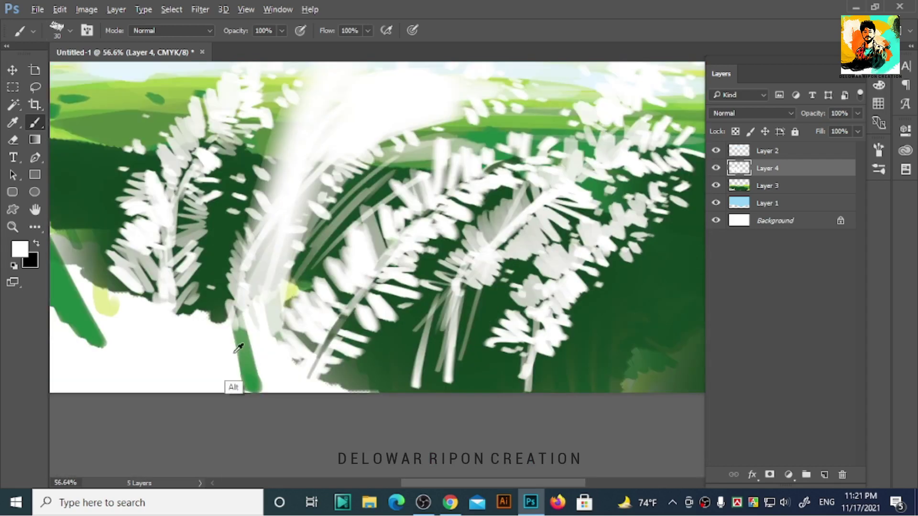
pyautogui.scroll(-2, 375, 338)
pyautogui.keyDown('alt'); pyautogui.click(95, 287); pyautogui.keyUp('alt')
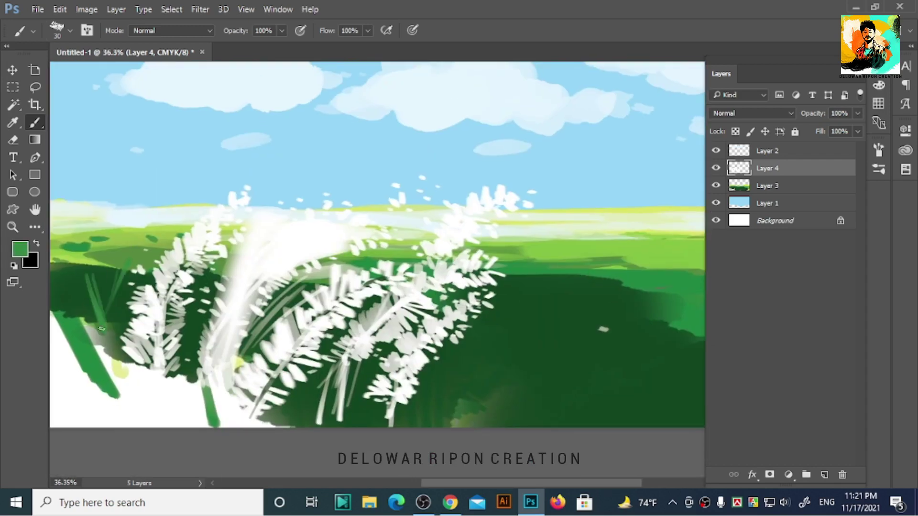
# - Paint green and light-green grass blades across the dark field on Layer 4
pyautogui.moveTo(419, 388); pyautogui.dragTo(473, 334)
pyautogui.moveTo(469, 411); pyautogui.dragTo(617, 306)
pyautogui.moveTo(526, 335); pyautogui.dragTo(445, 284)
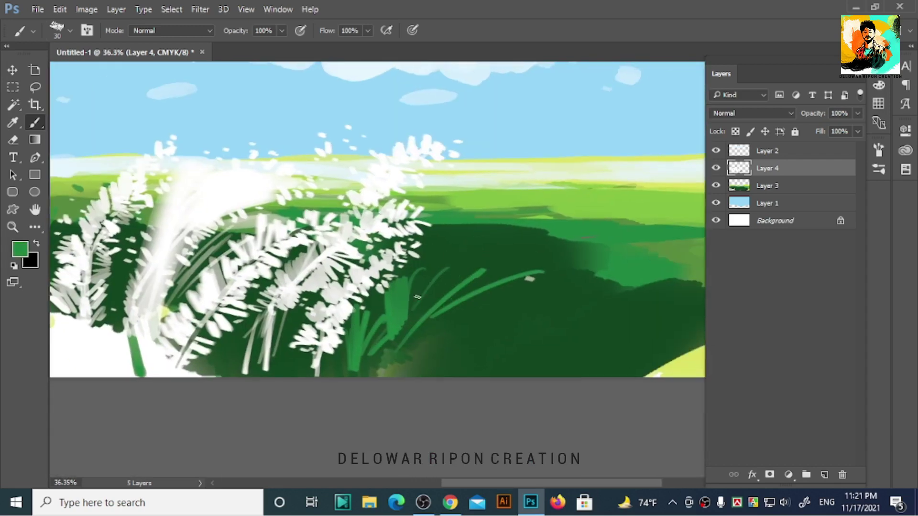
pyautogui.moveTo(406, 320); pyautogui.dragTo(486, 260)
pyautogui.moveTo(382, 345); pyautogui.dragTo(473, 266)
pyautogui.moveTo(430, 378); pyautogui.dragTo(507, 292)
pyautogui.moveTo(466, 377); pyautogui.dragTo(511, 294)
pyautogui.moveTo(493, 354); pyautogui.dragTo(583, 265)
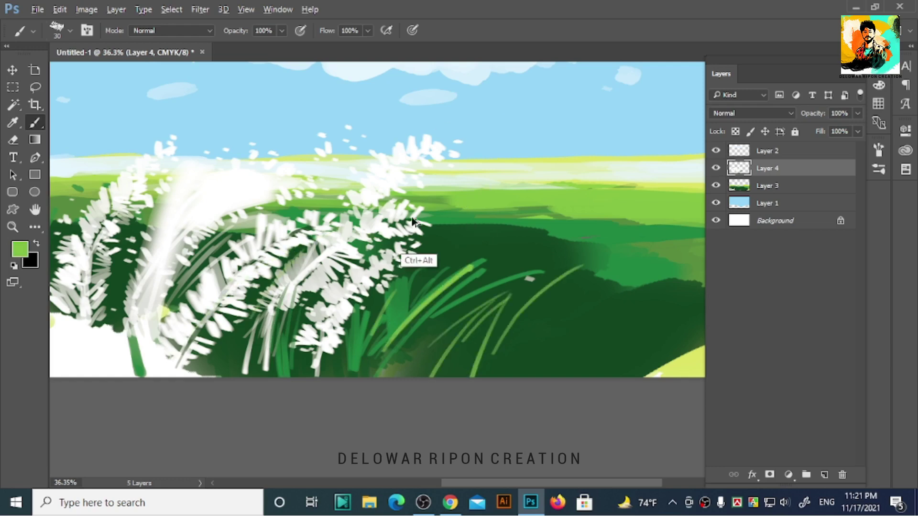
# - Sample medium and darker greens, then paint a thin green streak along the horizon on Layer 3
pyautogui.keyDown('alt'); pyautogui.click(162, 287); pyautogui.keyUp('alt')
pyautogui.moveTo(291, 186); pyautogui.dragTo(452, 206)
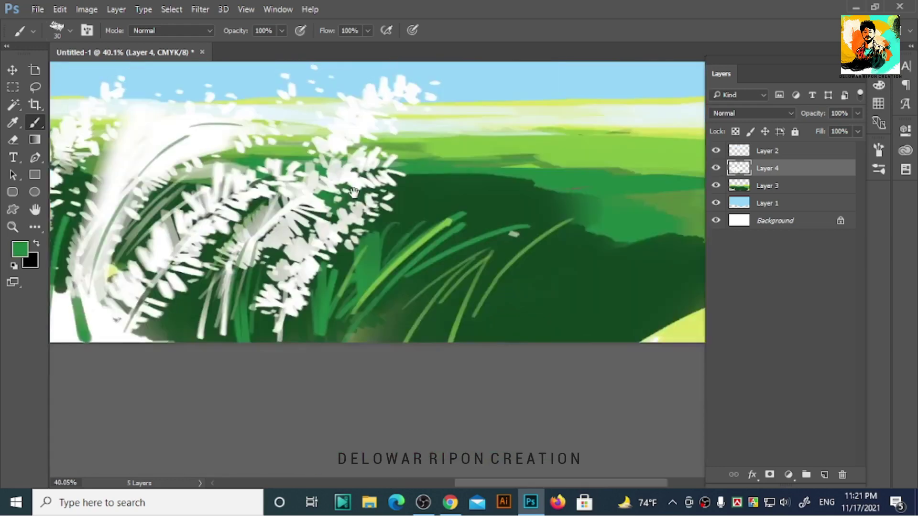
pyautogui.moveTo(205, 291); pyautogui.dragTo(455, 337)
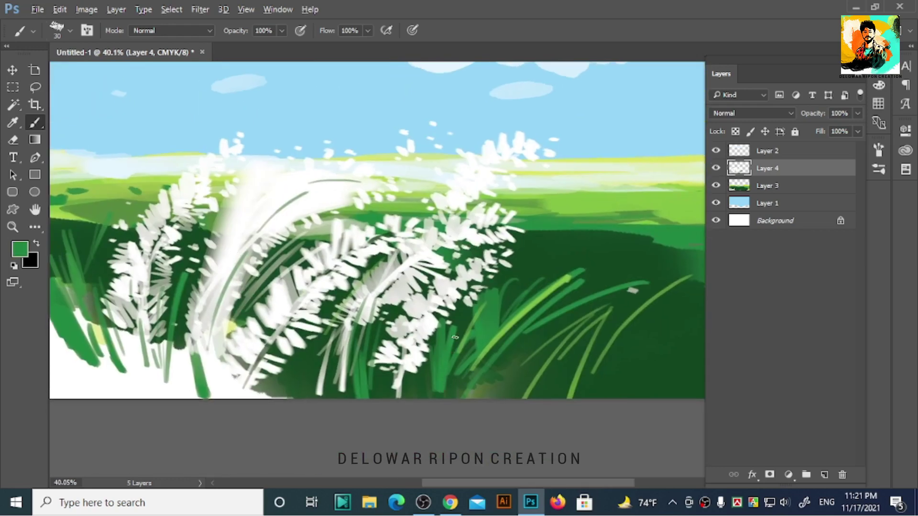
pyautogui.moveTo(297, 368); pyautogui.dragTo(225, 368)
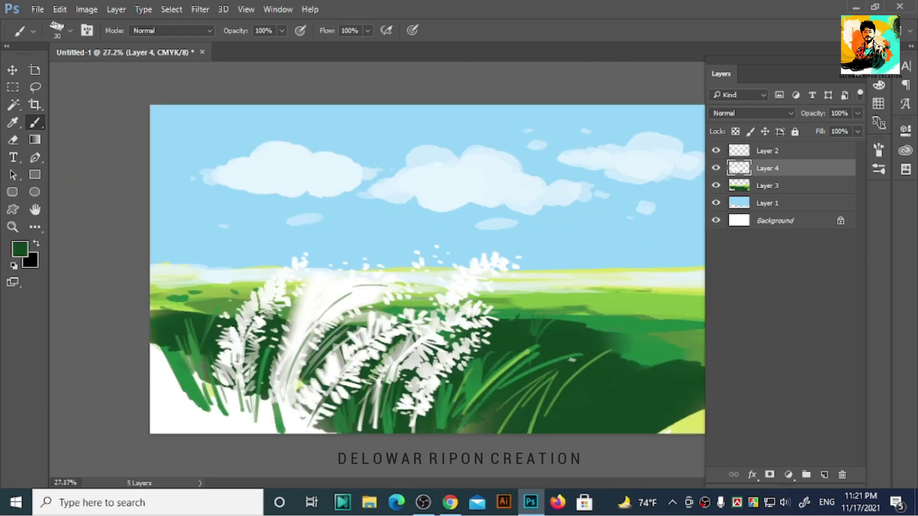
pyautogui.moveTo(514, 377); pyautogui.dragTo(359, 219)
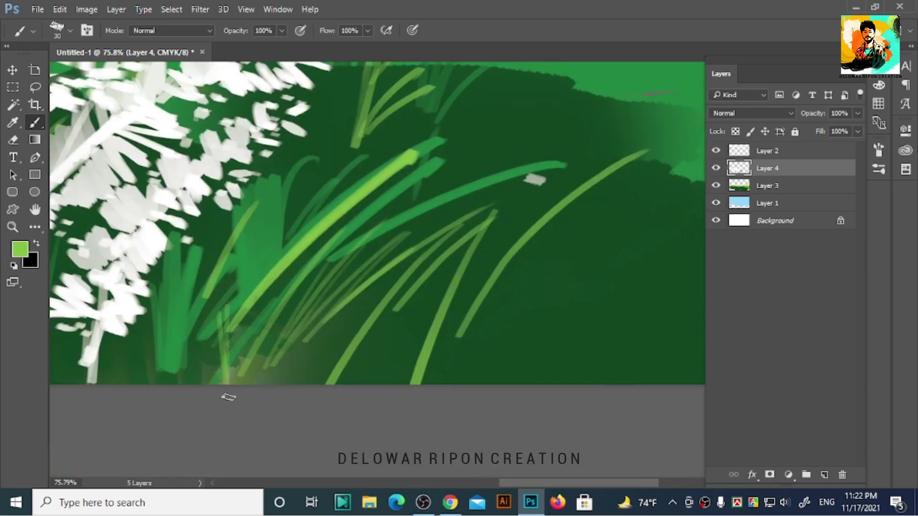
pyautogui.moveTo(251, 276); pyautogui.dragTo(157, 277)
pyautogui.keyDown('alt'); pyautogui.click(488, 276); pyautogui.keyUp('alt')
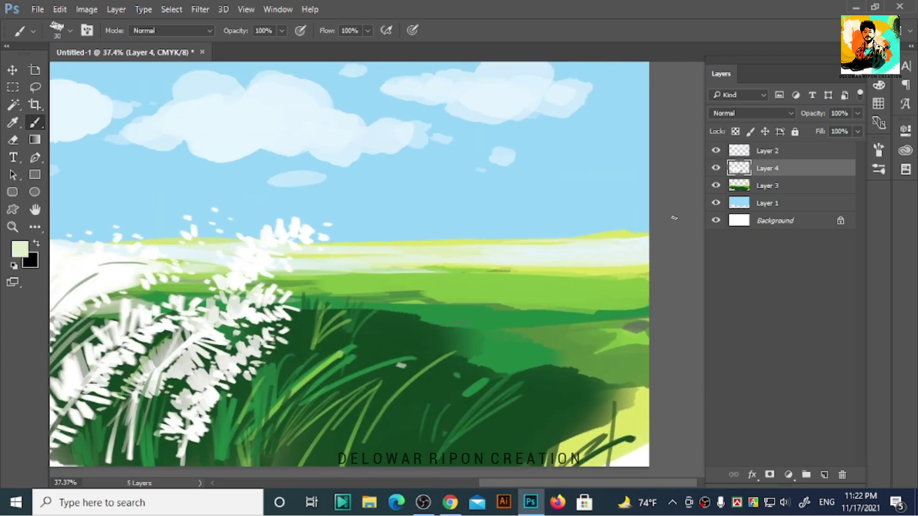
pyautogui.click(767, 186)
pyautogui.moveTo(502, 247); pyautogui.dragTo(621, 235)
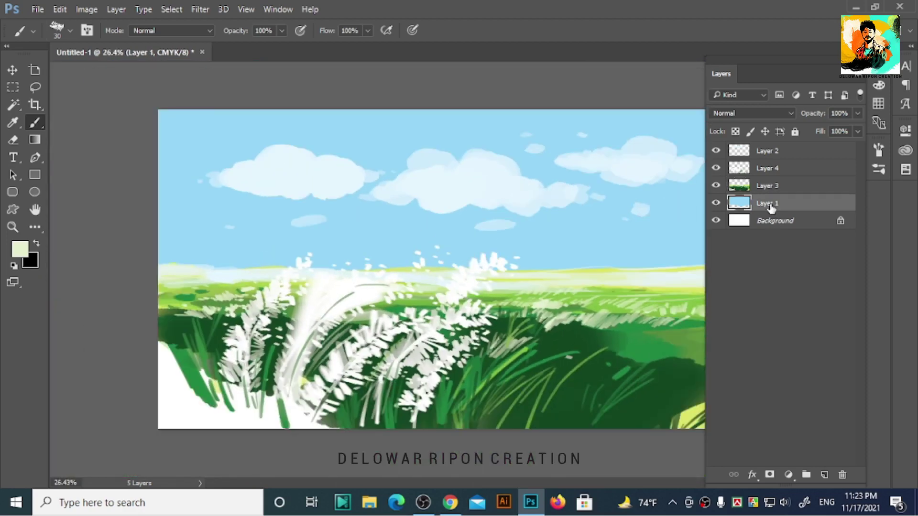
# - Pick a blue and paint it along the horizon and the right side of the sky
pyautogui.click(20, 248)
pyautogui.click(820, 164)
pyautogui.moveTo(163, 264); pyautogui.dragTo(614, 275)
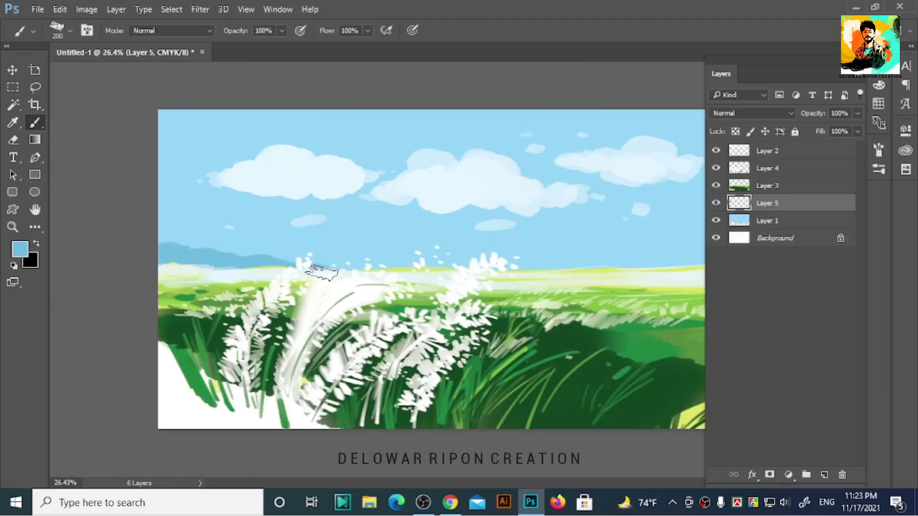
pyautogui.scroll(-1, 614, 275)
pyautogui.scroll(-1, 588, 270)
pyautogui.scroll(-2, 562, 265)
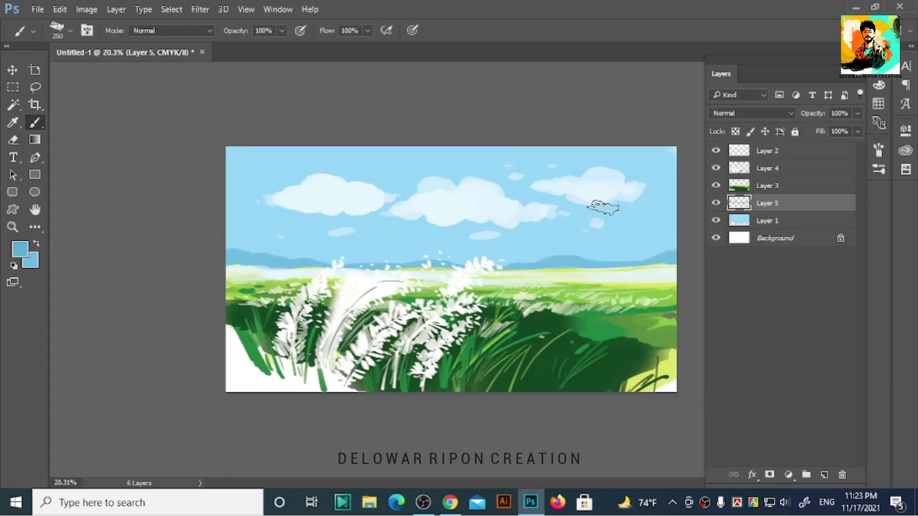
pyautogui.click(824, 474)
pyautogui.click(539, 216)
pyautogui.click(463, 199)
pyautogui.click(767, 186)
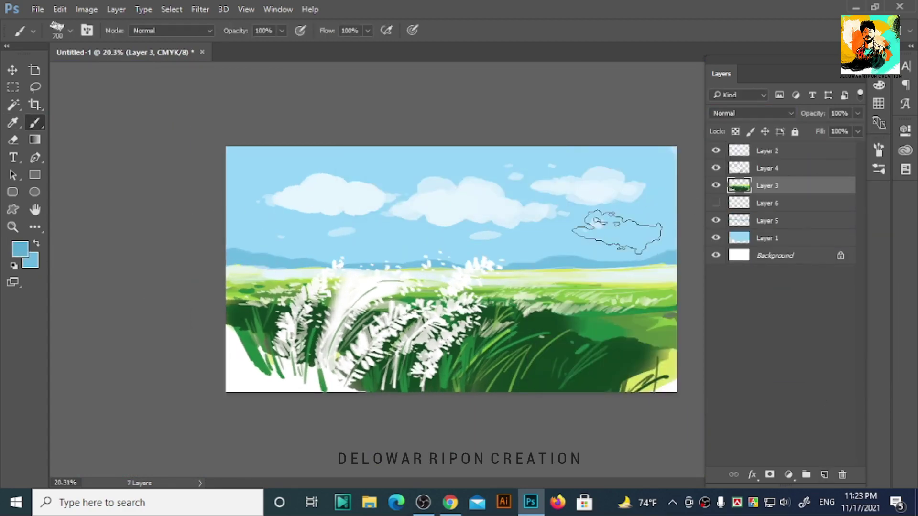
pyautogui.moveTo(616, 211); pyautogui.dragTo(698, 235)
# - Set Layer 6 to Multiply, paint blue hills along the horizon, and darken the sky top
pyautogui.click(716, 203)
pyautogui.click(768, 203)
pyautogui.moveTo(622, 249); pyautogui.dragTo(239, 258)
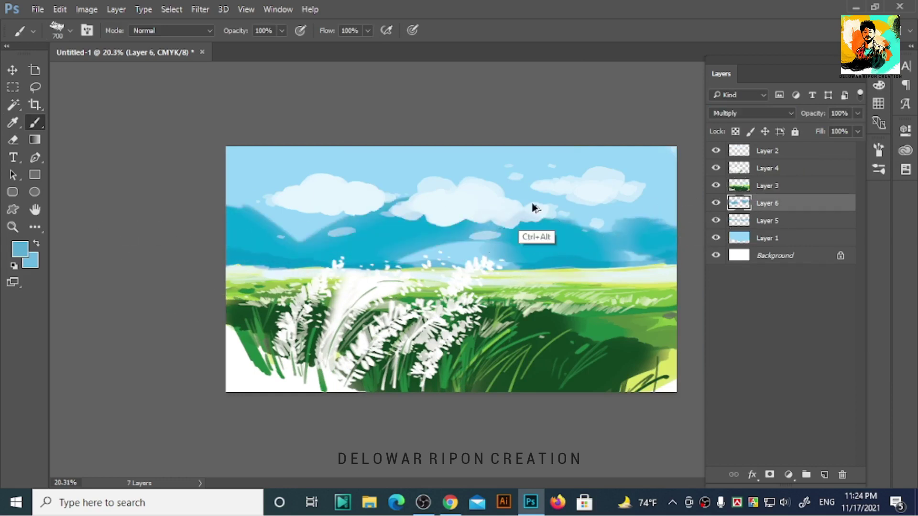
pyautogui.moveTo(526, 239); pyautogui.dragTo(617, 263)
pyautogui.moveTo(248, 110); pyautogui.dragTo(695, 112)
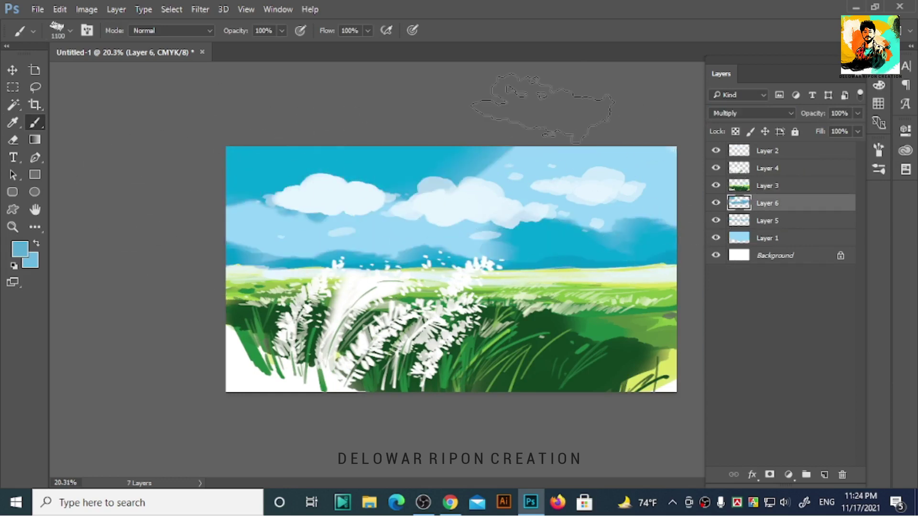
# - Set the hill layer's opacity to 52% and fit the whole painting on screen
pyautogui.press('v')
pyautogui.hotkey('ctrl', 'u')
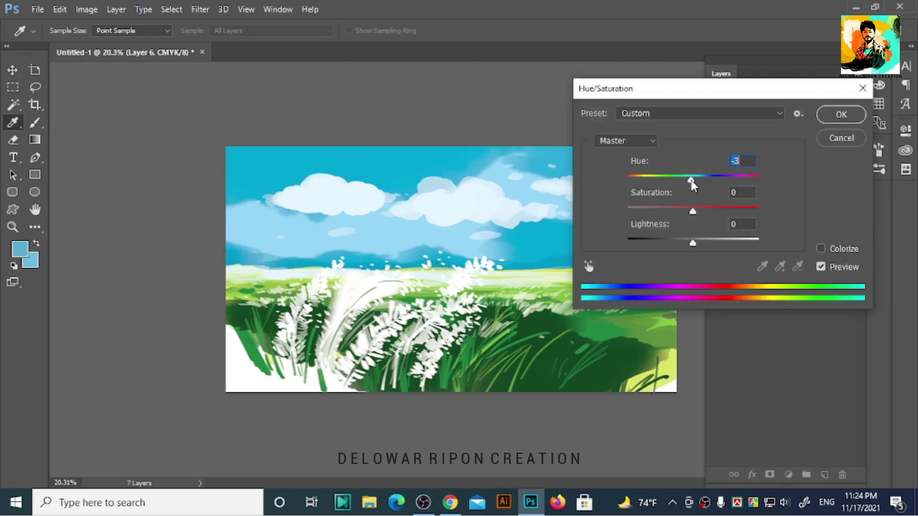
pyautogui.press('Escape')
pyautogui.hotkey('ctrl', 'u')
pyautogui.press('Escape')
pyautogui.press('5')
pyautogui.press('2')
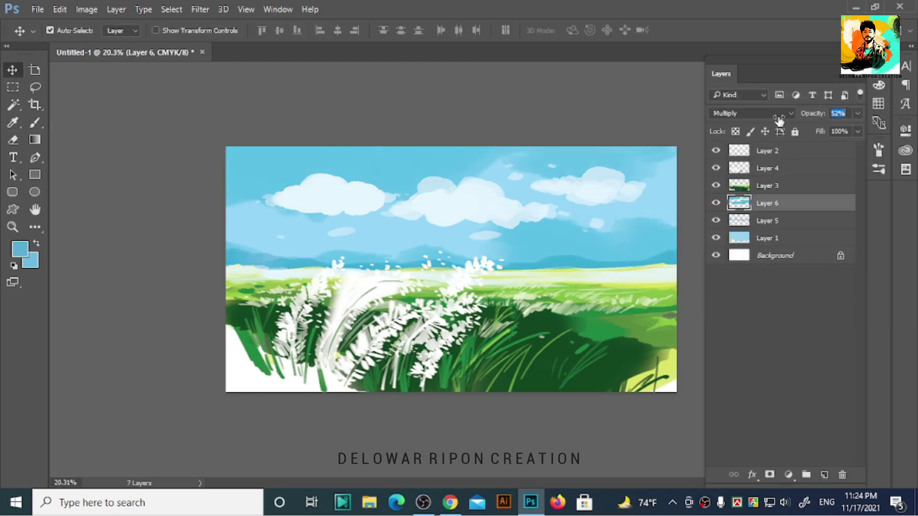
pyautogui.moveTo(431, 148); pyautogui.dragTo(453, 148)
pyautogui.hotkey('ctrl', '0')
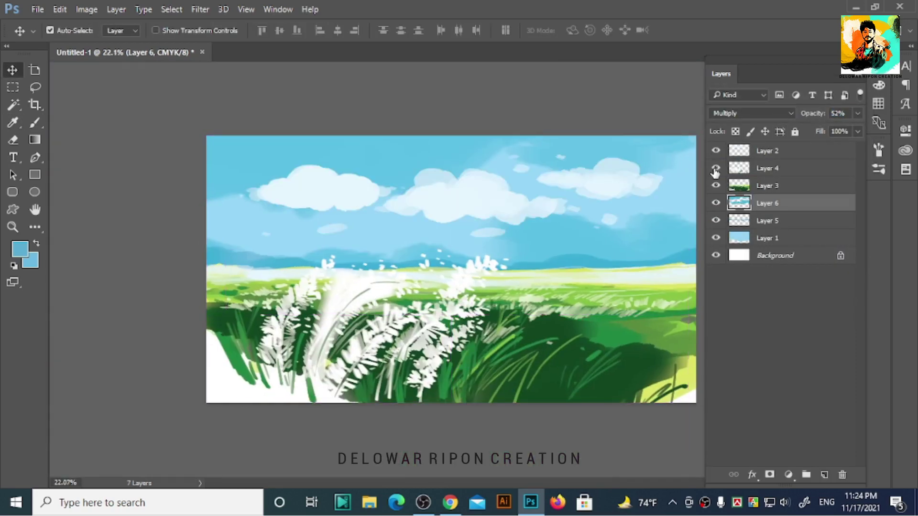
pyautogui.hotkey('ctrl', 'shift', 'n')
# - Make white the painting colour and replace the layer named 'bd' with a fresh new layer
pyautogui.write('bd')
pyautogui.press('Return')
pyautogui.press('b')
pyautogui.press('d')
pyautogui.press('x')
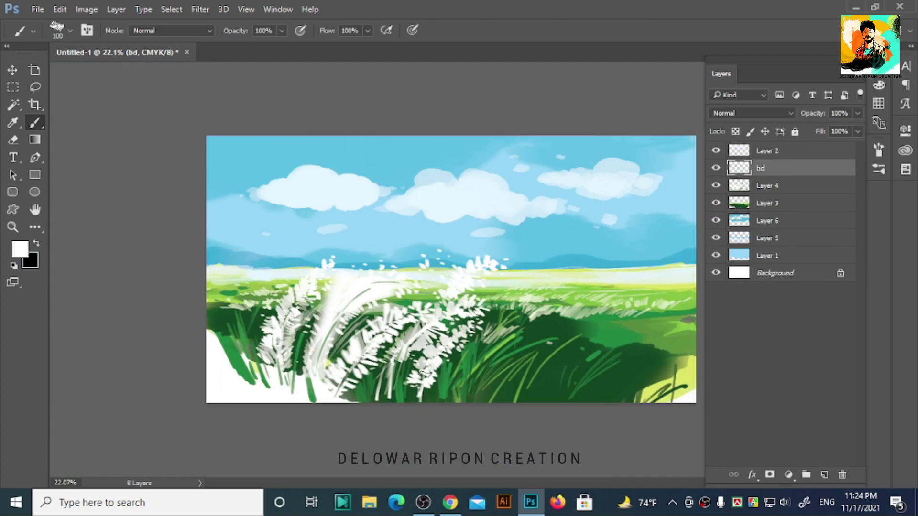
pyautogui.press('[')
pyautogui.press('[')
pyautogui.press('[')
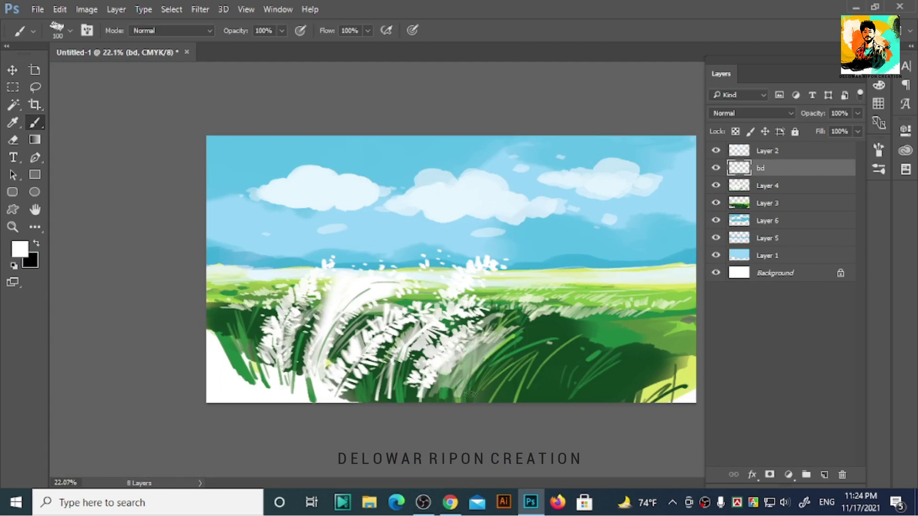
pyautogui.hotkey('ctrl', 'z')
pyautogui.hotkey('ctrl', 'shift', 'n')
pyautogui.press('Return')
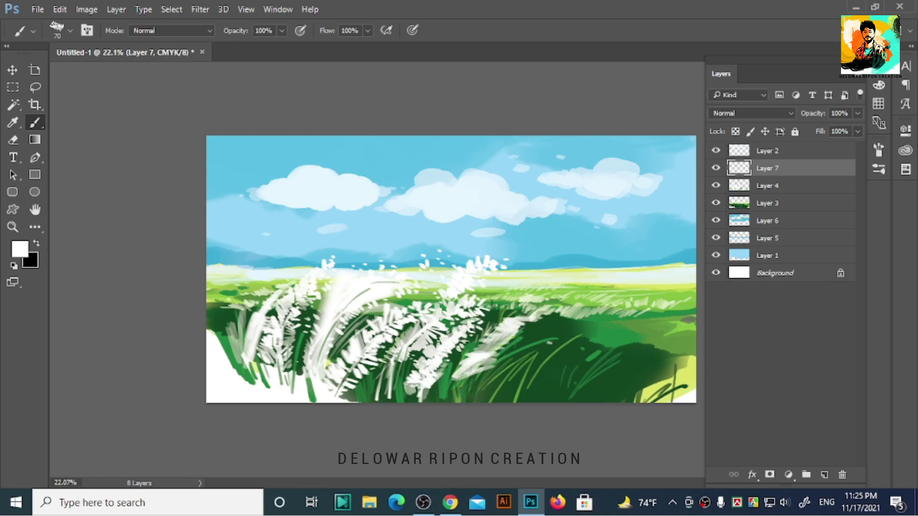
# - Shrink the brush and paint small white strokes on the grass plumes of Layer 7
pyautogui.keyDown('alt'); pyautogui.scroll(5, 635, 228); pyautogui.keyUp('alt')
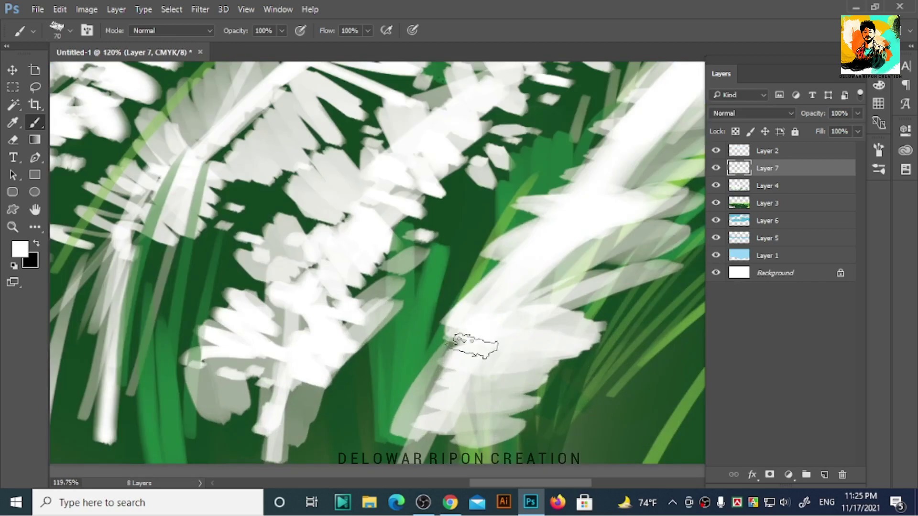
pyautogui.keyDown('alt'); pyautogui.scroll(2, 453, 253); pyautogui.keyUp('alt')
pyautogui.keyDown('alt'); pyautogui.scroll(-2, 453, 253); pyautogui.keyUp('alt')
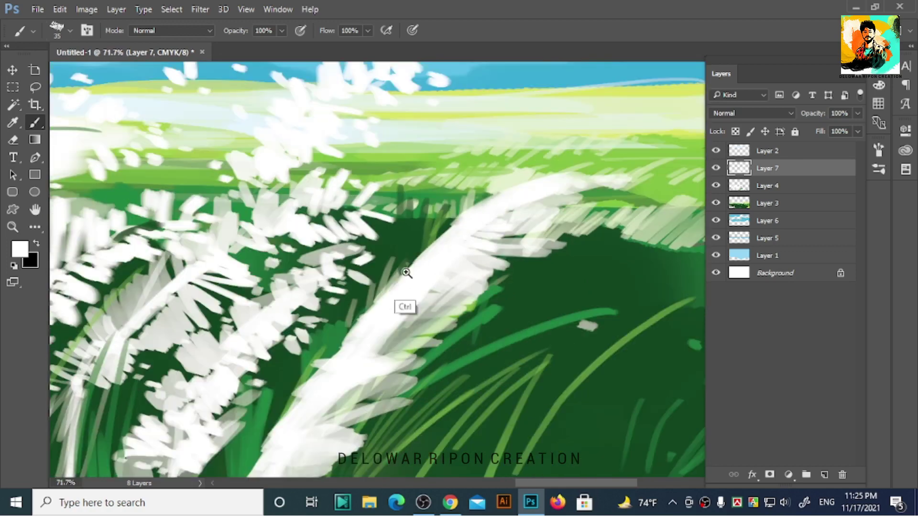
pyautogui.press('[')
pyautogui.press('[')
pyautogui.keyDown('alt'); pyautogui.scroll(-1, 604, 285); pyautogui.keyUp('alt')
pyautogui.keyDown('alt'); pyautogui.scroll(-2, 604, 285); pyautogui.keyUp('alt')
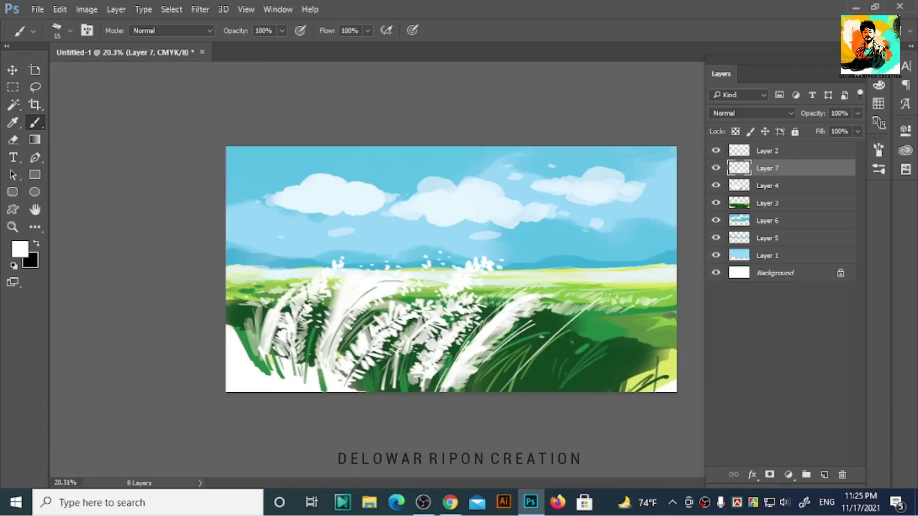
pyautogui.keyDown('alt'); pyautogui.scroll(5, 610, 294); pyautogui.keyUp('alt')
pyautogui.keyDown('alt'); pyautogui.scroll(-1, 609, 294); pyautogui.keyUp('alt')
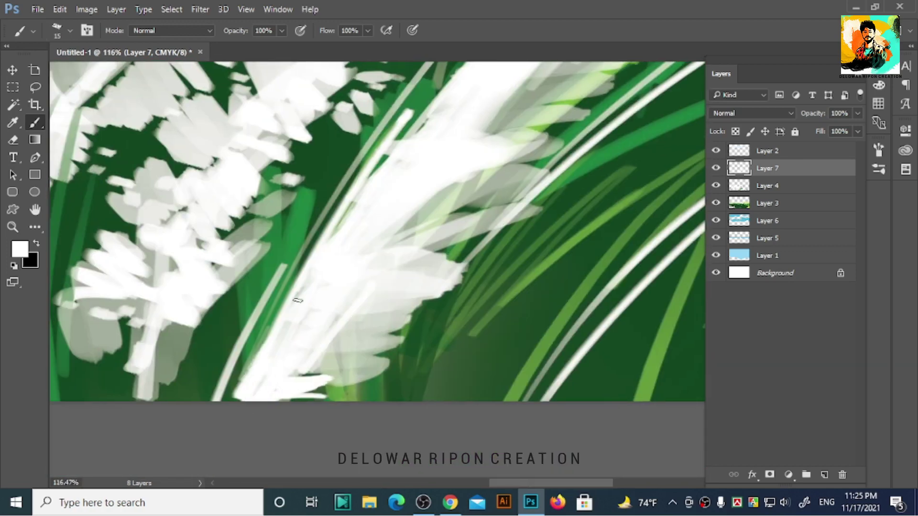
pyautogui.moveTo(297, 299); pyautogui.dragTo(437, 197)
pyautogui.keyDown('alt'); pyautogui.scroll(-1, 437, 198); pyautogui.keyUp('alt')
pyautogui.keyDown('alt'); pyautogui.scroll(-1, 358, 328); pyautogui.keyUp('alt')
pyautogui.keyDown('alt'); pyautogui.scroll(2, 358, 328); pyautogui.keyUp('alt')
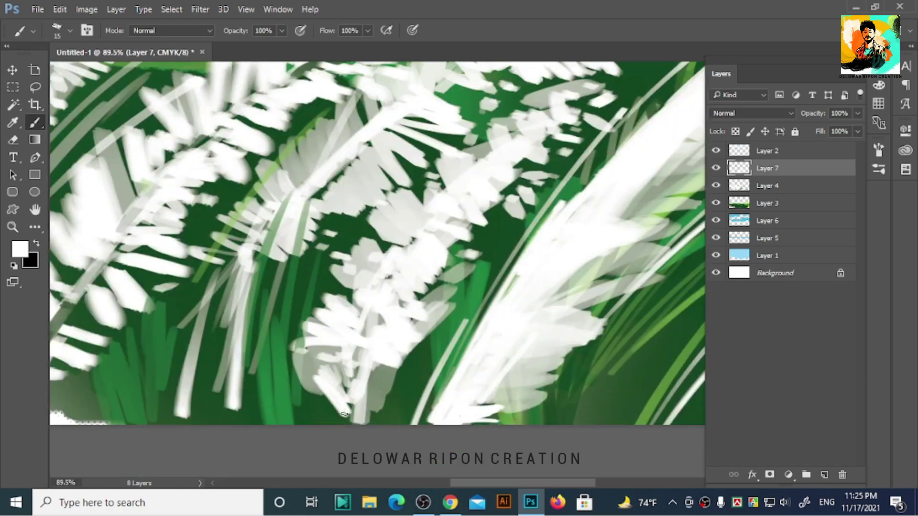
pyautogui.moveTo(316, 363); pyautogui.dragTo(405, 395)
# - Inspect the foreground plumes, then select the Layer 3 field layer with the Brush active
pyautogui.scroll(2, 490, 153)
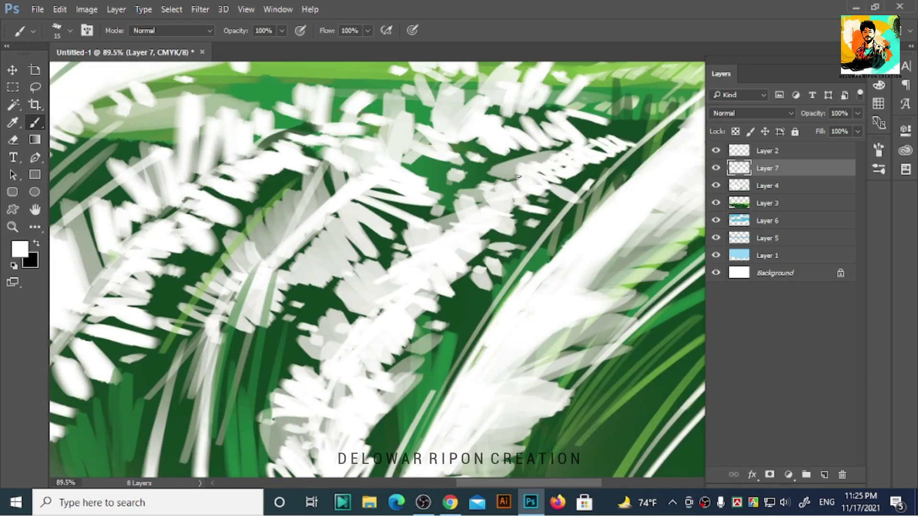
pyautogui.keyDown('alt'); pyautogui.scroll(-2, 518, 177); pyautogui.keyUp('alt')
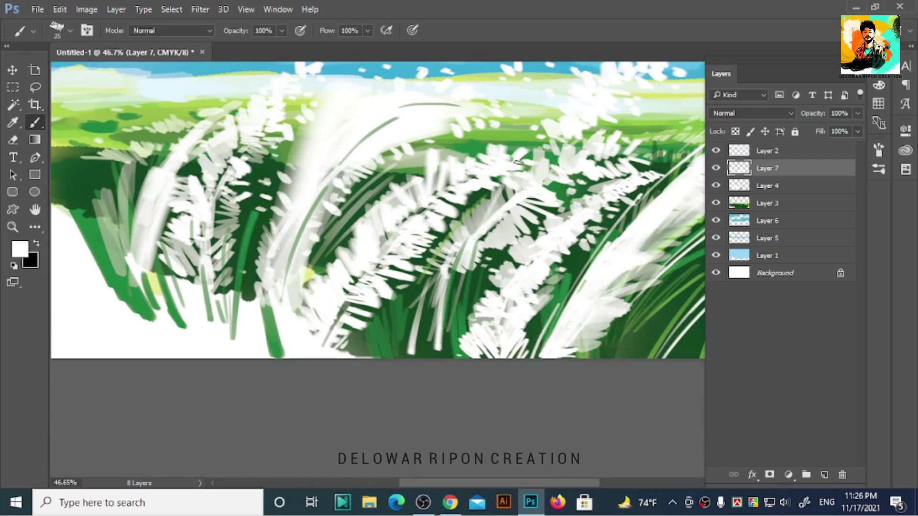
pyautogui.keyDown('alt'); pyautogui.scroll(-2, 518, 162); pyautogui.keyUp('alt')
pyautogui.keyDown('alt'); pyautogui.scroll(1, 287, 281); pyautogui.keyUp('alt')
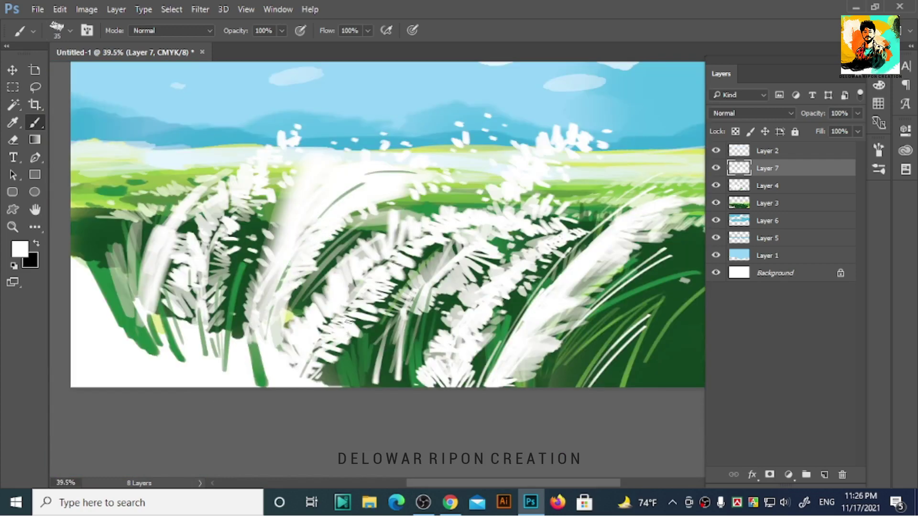
pyautogui.hscroll(-3, 440, 234)
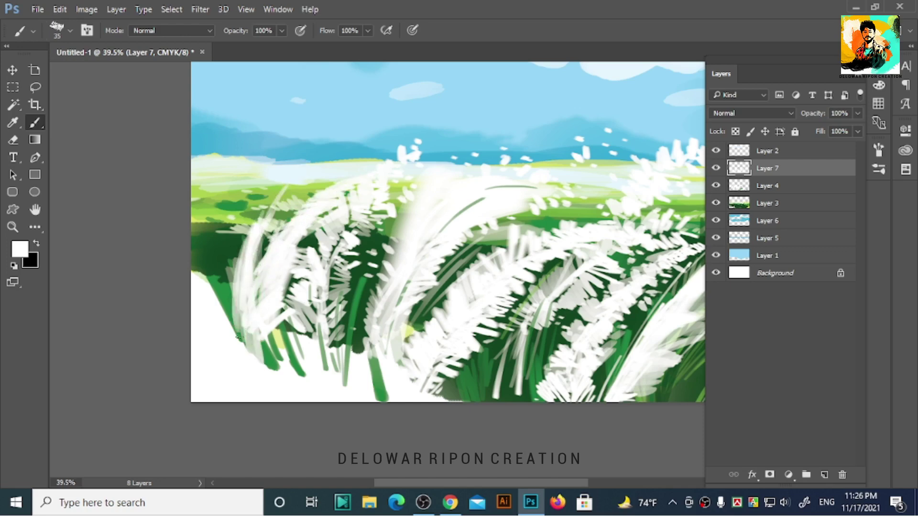
pyautogui.keyDown('alt'); pyautogui.scroll(-2, 497, 363); pyautogui.keyUp('alt')
pyautogui.keyDown('alt'); pyautogui.scroll(3, 350, 339); pyautogui.keyUp('alt')
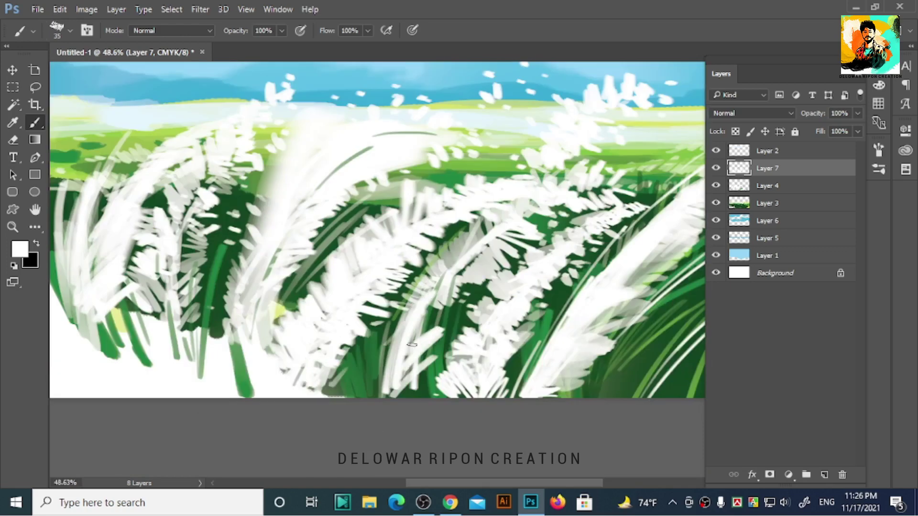
pyautogui.keyDown('alt'); pyautogui.scroll(1, 411, 364); pyautogui.keyUp('alt')
pyautogui.keyDown('alt'); pyautogui.scroll(-3, 341, 281); pyautogui.keyUp('alt')
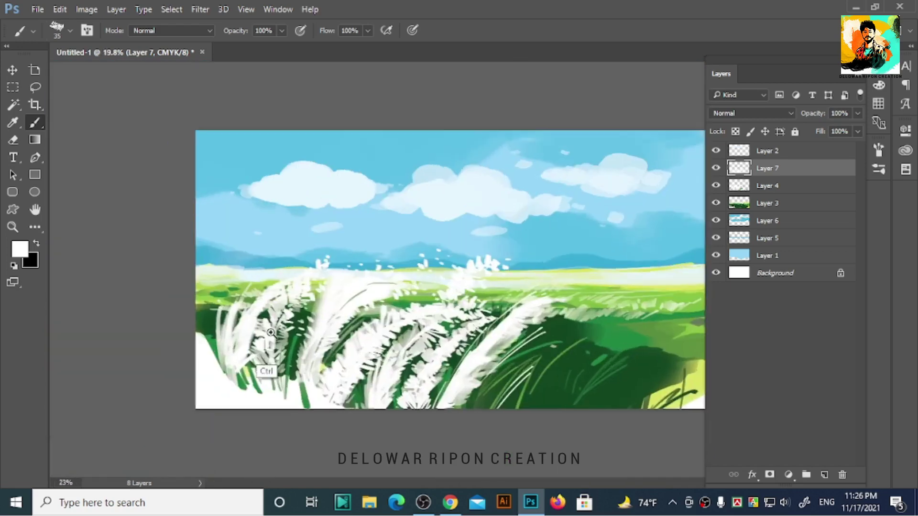
pyautogui.keyDown('alt'); pyautogui.scroll(4, 341, 249); pyautogui.keyUp('alt')
pyautogui.keyDown('alt'); pyautogui.scroll(-1, 340, 216); pyautogui.keyUp('alt')
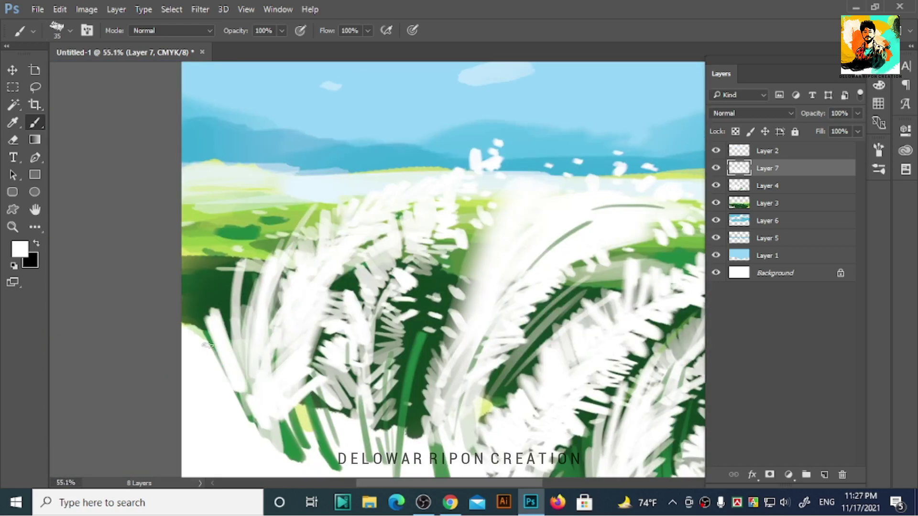
pyautogui.keyDown('alt'); pyautogui.scroll(-4, 304, 254); pyautogui.keyUp('alt')
pyautogui.press('v')
pyautogui.keyDown('alt'); pyautogui.scroll(2, 628, 207); pyautogui.keyUp('alt')
pyautogui.keyDown('alt'); pyautogui.scroll(-2, 451, 258); pyautogui.keyUp('alt')
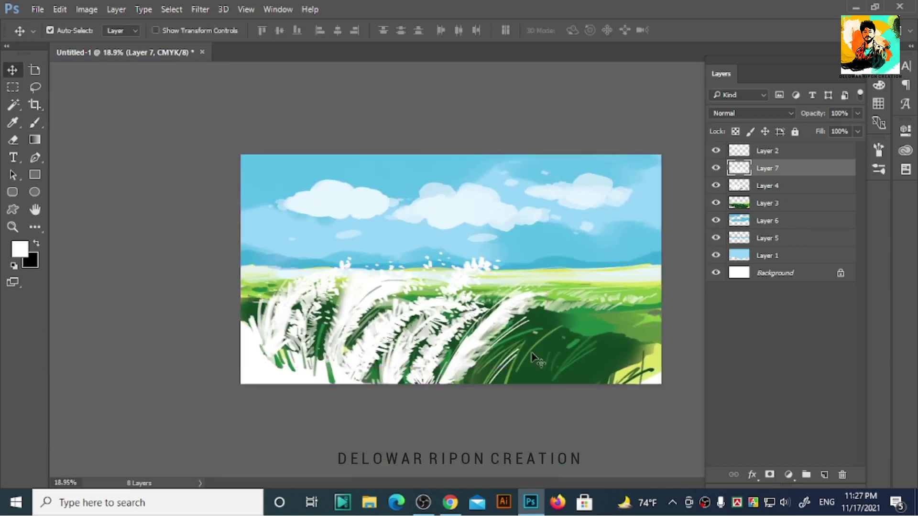
pyautogui.click(768, 203)
pyautogui.press('b')
pyautogui.keyDown('alt'); pyautogui.scroll(2, 539, 266); pyautogui.keyUp('alt')
# - Add an empty Layer 8 above Layer 3 and shrink the brush for fine blades
pyautogui.keyDown('alt'); pyautogui.scroll(1, 409, 260); pyautogui.keyUp('alt')
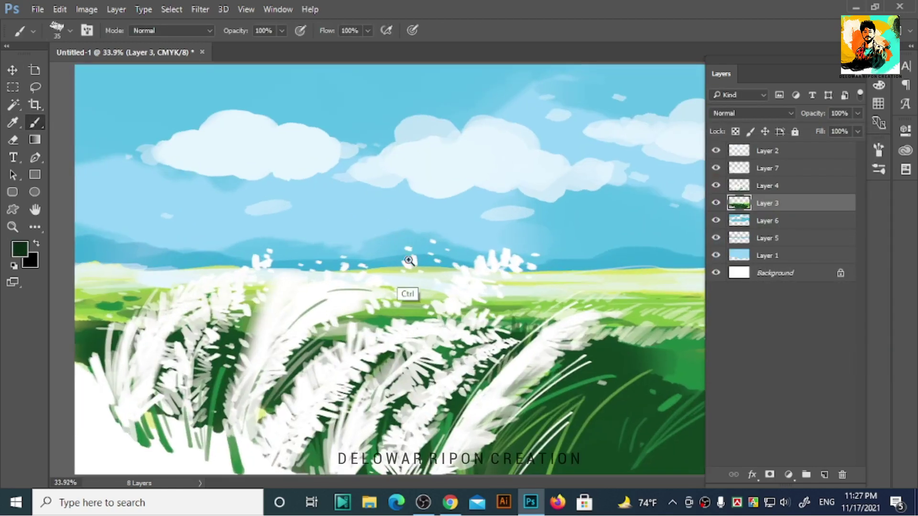
pyautogui.keyDown('alt'); pyautogui.scroll(-2, 410, 260); pyautogui.keyUp('alt')
pyautogui.hotkey('ctrl', 'shift', 'alt', 'n')
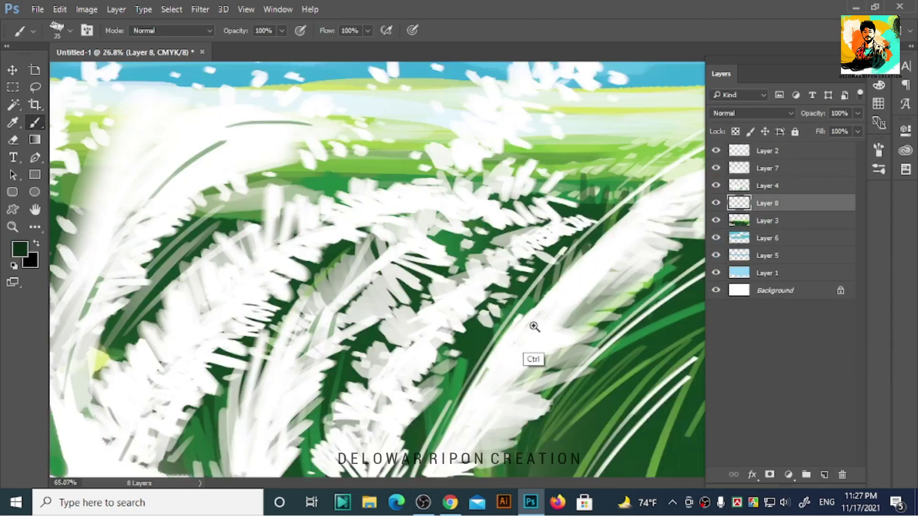
pyautogui.keyDown('alt'); pyautogui.scroll(3, 533, 328); pyautogui.keyUp('alt')
pyautogui.keyDown('alt'); pyautogui.scroll(-2, 423, 420); pyautogui.keyUp('alt')
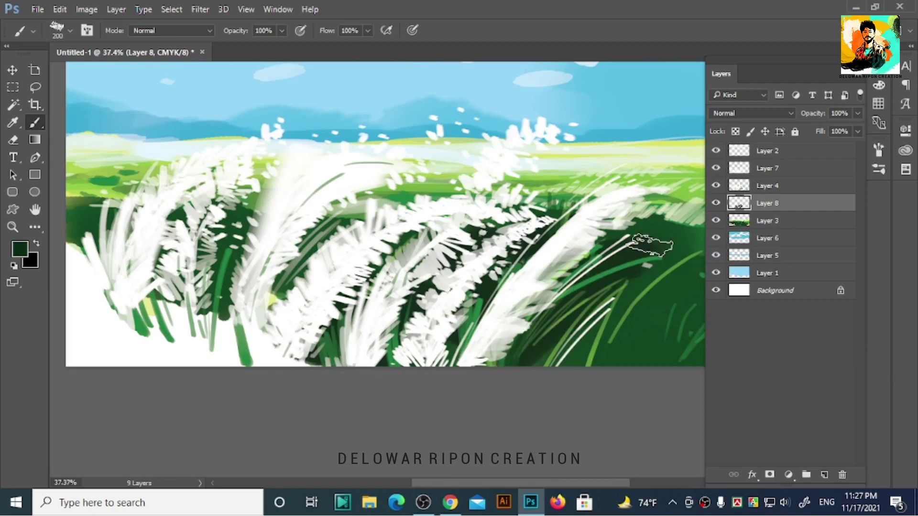
pyautogui.keyDown('alt'); pyautogui.scroll(-2, 584, 345); pyautogui.keyUp('alt')
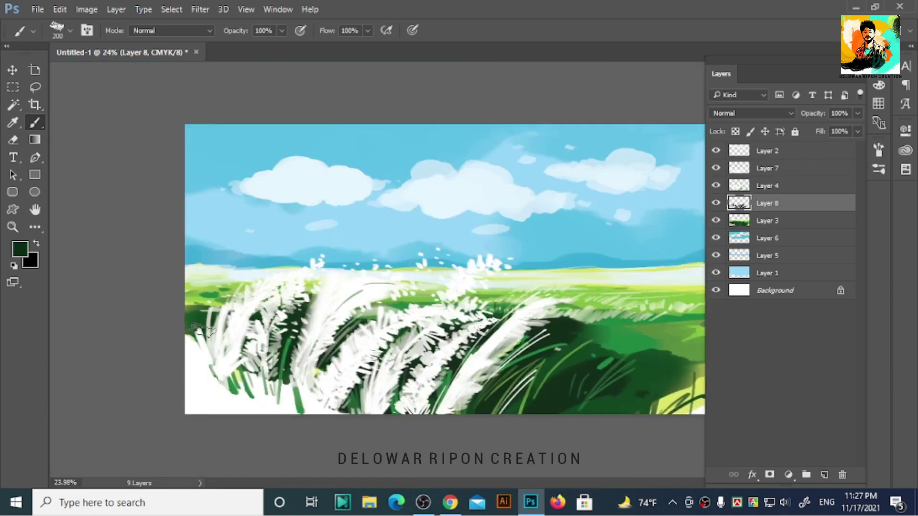
pyautogui.keyDown('alt'); pyautogui.scroll(4, 204, 325); pyautogui.keyUp('alt')
pyautogui.press('[')
pyautogui.press('[')
pyautogui.press('[')
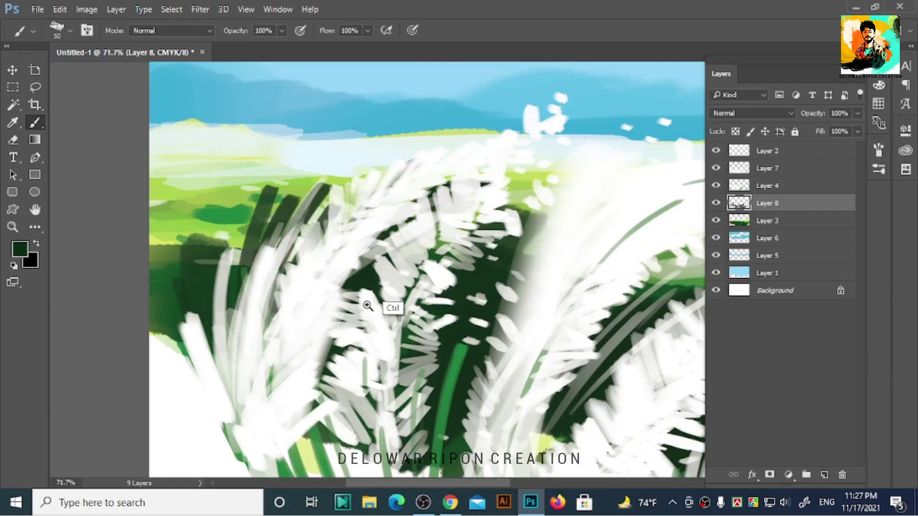
# - Paint dark green grass blades among the white plumes in the foreground
pyautogui.hscroll(3, 430, 239)
pyautogui.hscroll(3, 430, 215)
pyautogui.scroll(-5, 476, 214)
pyautogui.scroll(5, 476, 213)
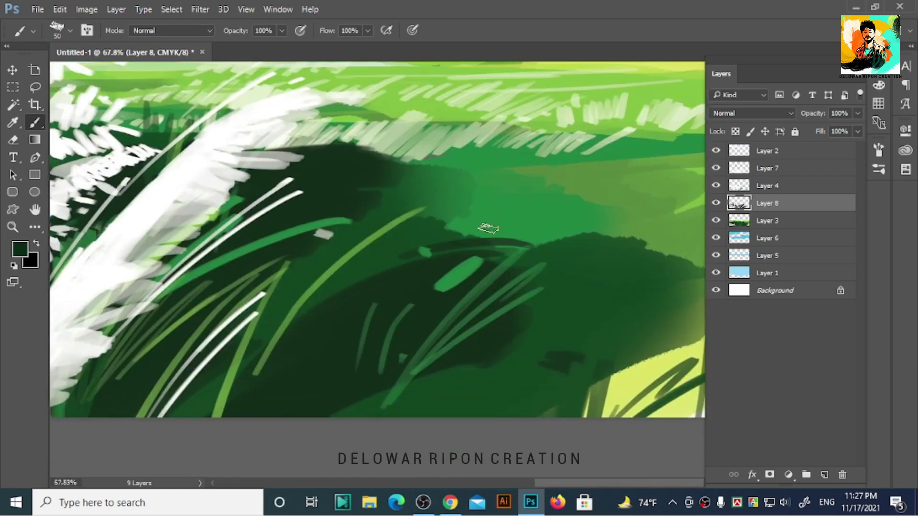
pyautogui.moveTo(492, 205); pyautogui.dragTo(564, 187)
pyautogui.moveTo(416, 287); pyautogui.dragTo(583, 324)
pyautogui.keyDown('alt'); pyautogui.scroll(1, 429, 282); pyautogui.keyUp('alt')
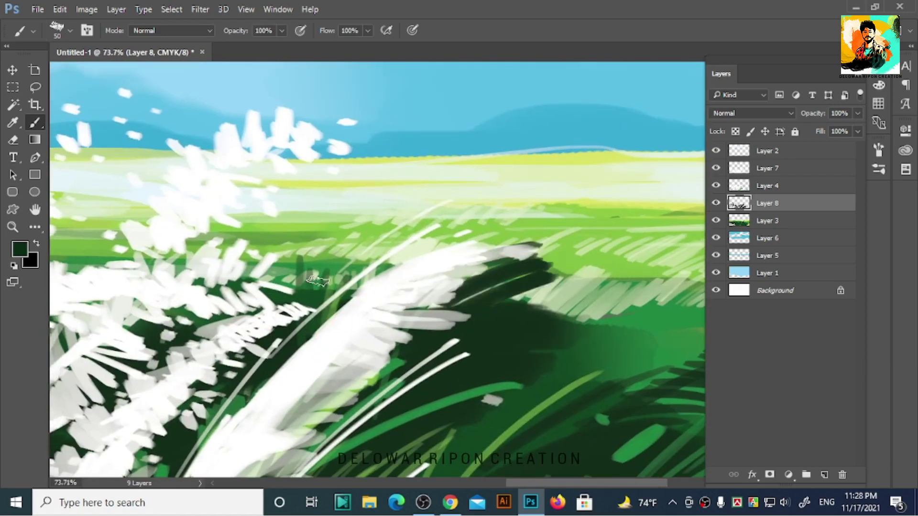
pyautogui.moveTo(330, 267); pyautogui.dragTo(440, 229)
pyautogui.moveTo(306, 296); pyautogui.dragTo(444, 210)
pyautogui.keyDown('alt'); pyautogui.scroll(-5, 449, 290); pyautogui.keyUp('alt')
# - Crop the canvas taller, extending its top edge above the sky
pyautogui.press('v')
pyautogui.keyDown('alt'); pyautogui.scroll(1, 467, 231); pyautogui.keyUp('alt')
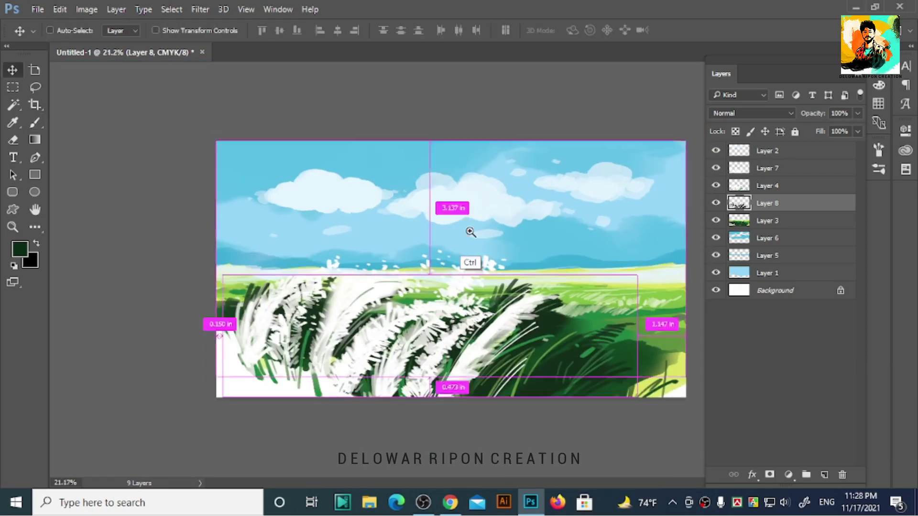
pyautogui.keyDown('alt'); pyautogui.scroll(-1, 467, 232); pyautogui.keyUp('alt')
pyautogui.press('F7')
pyautogui.keyDown('alt'); pyautogui.scroll(2, 564, 246); pyautogui.keyUp('alt')
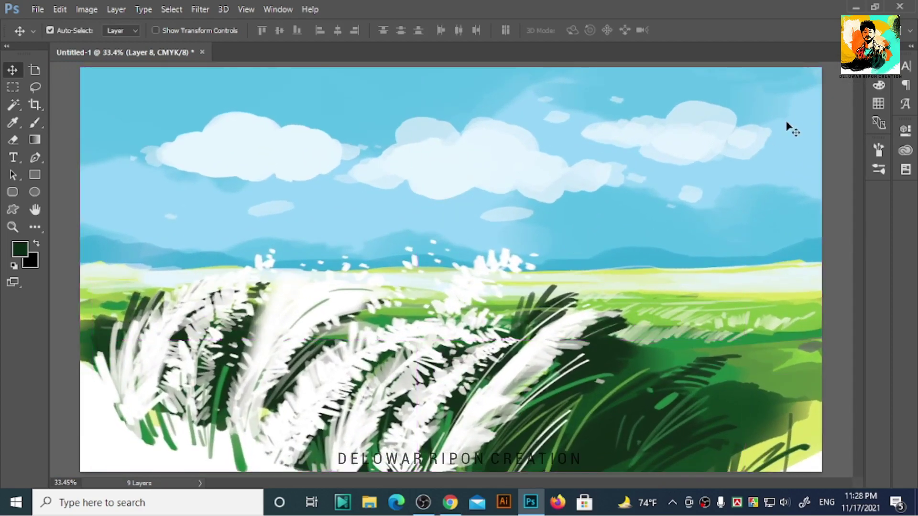
pyautogui.keyDown('alt'); pyautogui.scroll(-1, 790, 128); pyautogui.keyUp('alt')
pyautogui.press('c')
pyautogui.moveTo(451, 96); pyautogui.dragTo(453, 82)
pyautogui.press('Return')
# - Free Transform the sky and Layer 2 clouds over the new top strip, then undo
pyautogui.press('v')
pyautogui.press('F7')
pyautogui.hotkey('ctrl', 't')
pyautogui.press('Return')
pyautogui.hotkey('ctrl', 't')
pyautogui.press('Return')
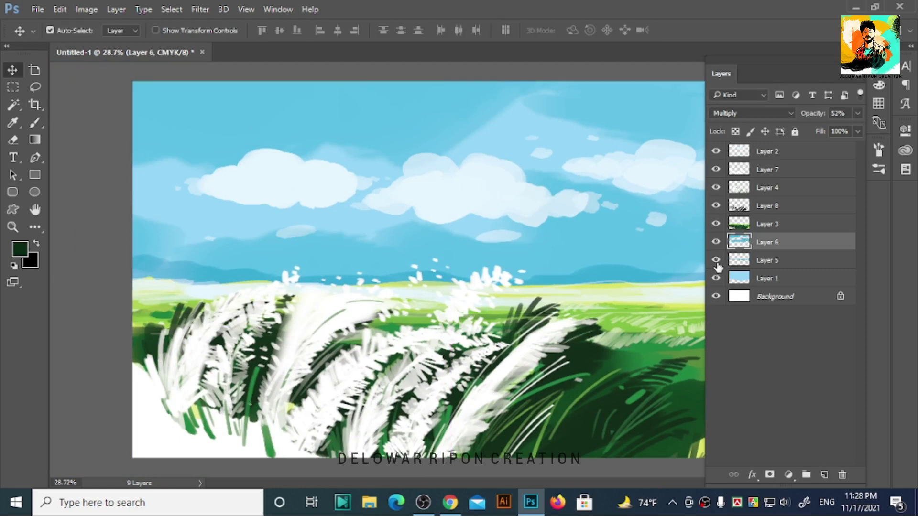
pyautogui.click(768, 151)
pyautogui.hotkey('ctrl', 't')
pyautogui.press('Return')
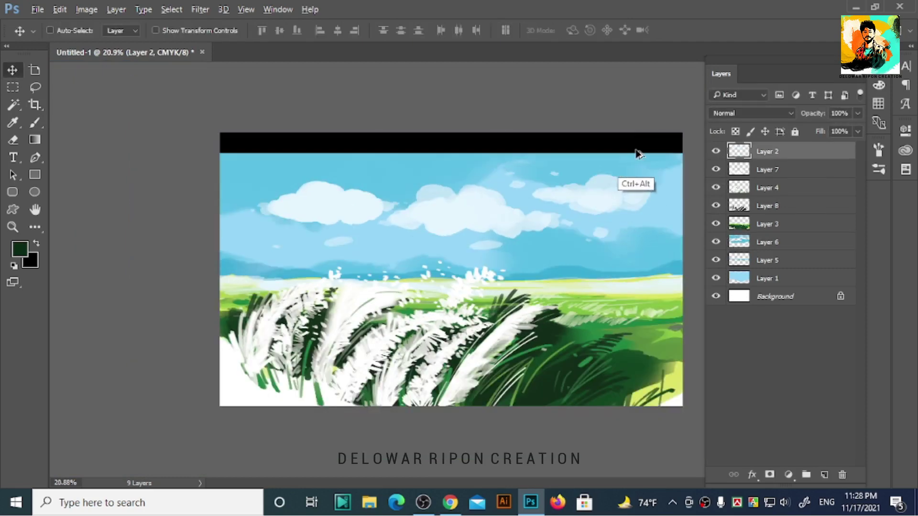
pyautogui.hotkey('ctrl', 'z')
pyautogui.hotkey('ctrl', 'z')
pyautogui.hotkey('ctrl', 'z')
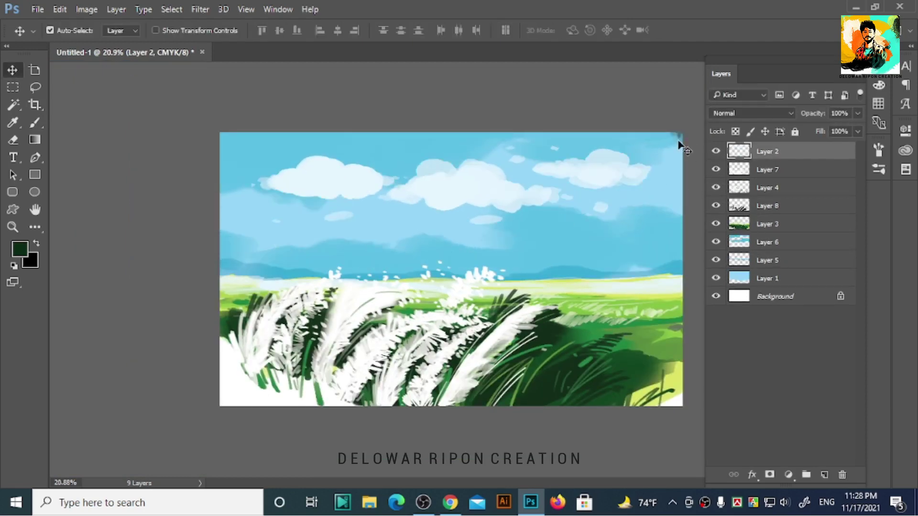
pyautogui.hotkey('ctrl', 'z')
pyautogui.hotkey('ctrl', 'z')
# - Toggle Layer 6 and Layer 1 visibility, leaving Layer 1's blue sky showing at the top
pyautogui.click(716, 242)
pyautogui.click(716, 278)
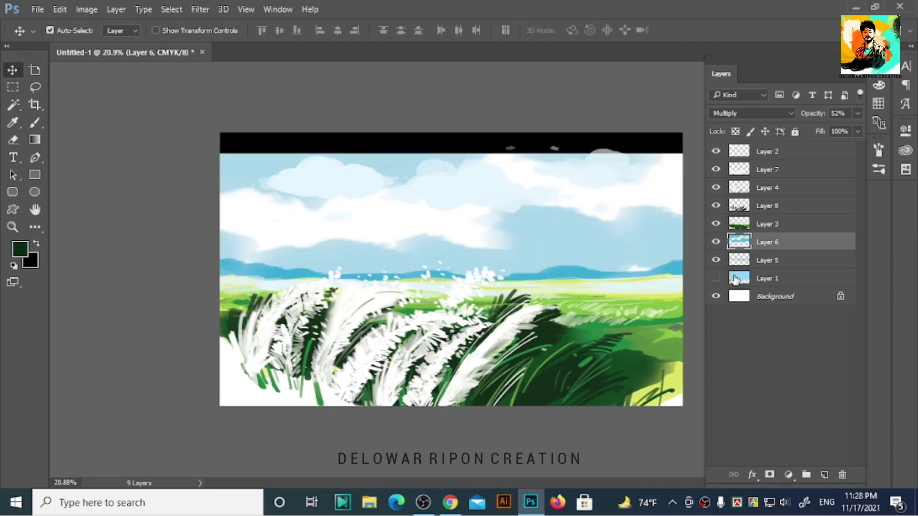
pyautogui.doubleClick(722, 271)
pyautogui.press('Escape')
pyautogui.press('b')
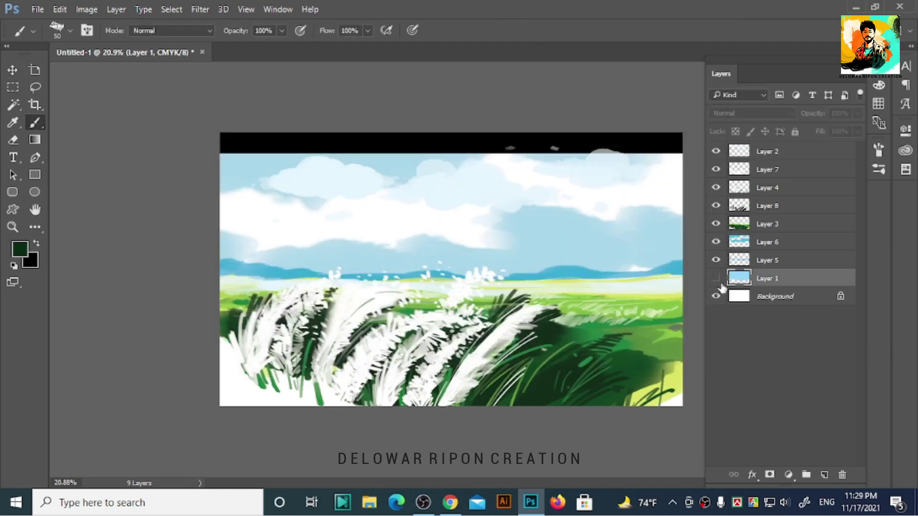
pyautogui.click(715, 278)
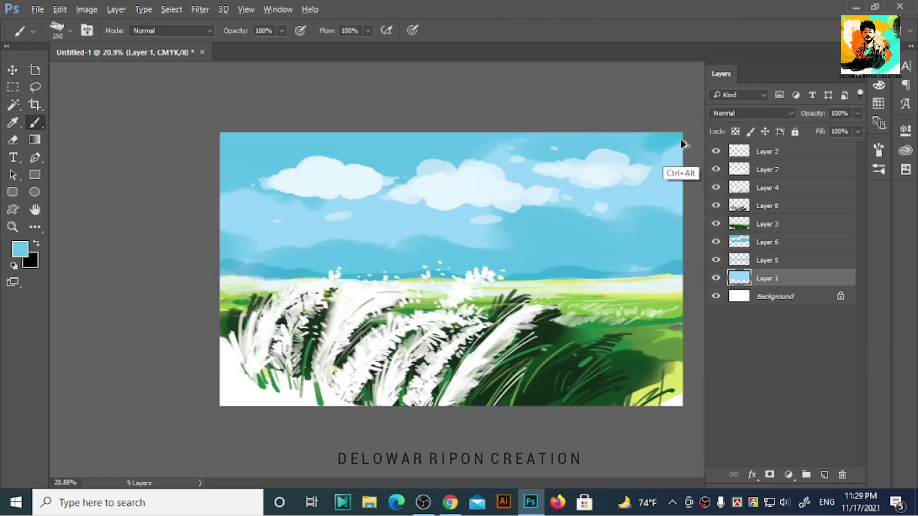
pyautogui.click(648, 152)
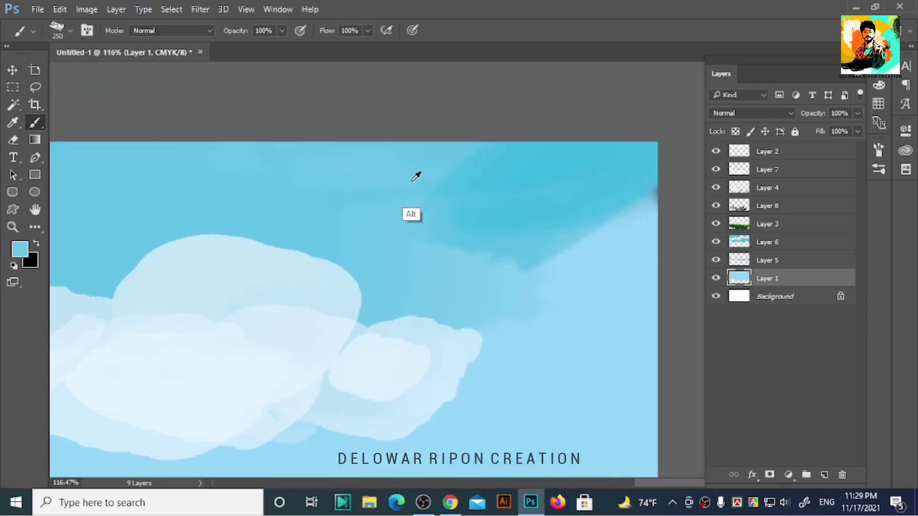
pyautogui.scroll(-4, 616, 184)
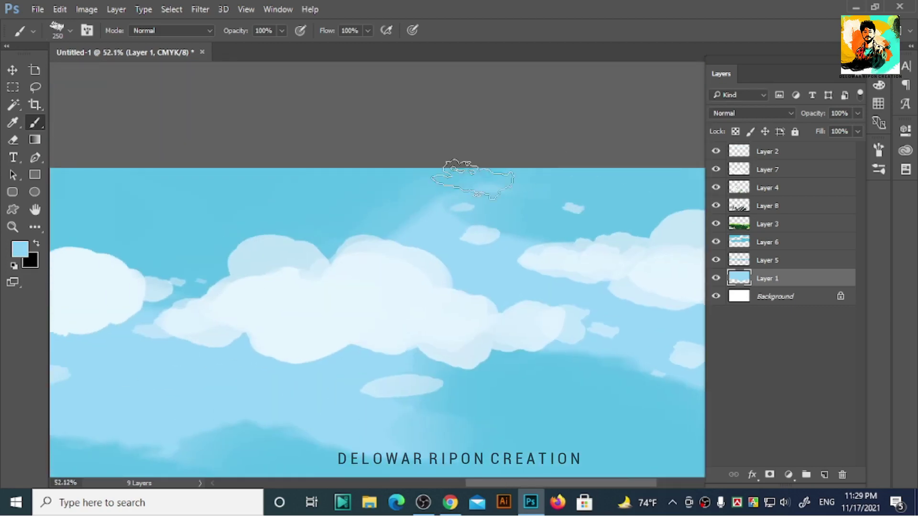
pyautogui.moveTo(530, 178)
pyautogui.mouseDown()
pyautogui.moveTo(439, 189)
pyautogui.moveTo(417, 211)
pyautogui.moveTo(460, 154)
pyautogui.mouseUp()
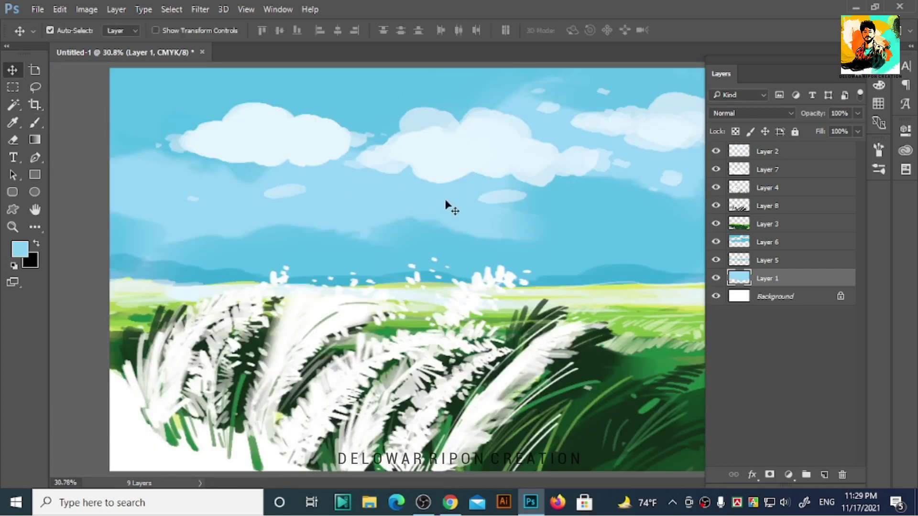
pyautogui.scroll(-3, 420, 266)
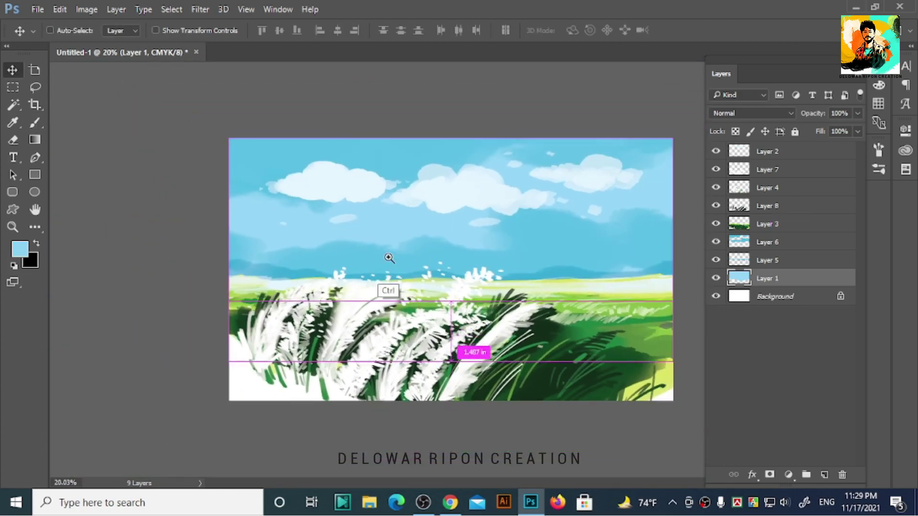
# - Shift Layer 5's hills hue to about +41 with Hue/Saturation for a purple-blue tone
pyautogui.click(549, 276)
pyautogui.moveTo(739, 260); pyautogui.dragTo(734, 244)
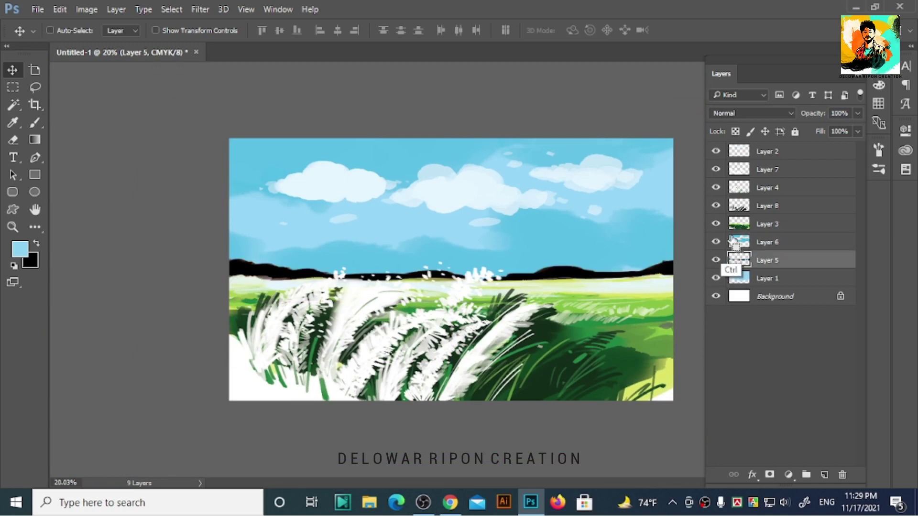
pyautogui.hotkey('alt', 'BackSpace')
pyautogui.hotkey('ctrl', 'u')
pyautogui.moveTo(704, 179); pyautogui.dragTo(716, 179)
pyautogui.moveTo(722, 94); pyautogui.dragTo(834, 109)
pyautogui.moveTo(848, 196); pyautogui.dragTo(834, 198)
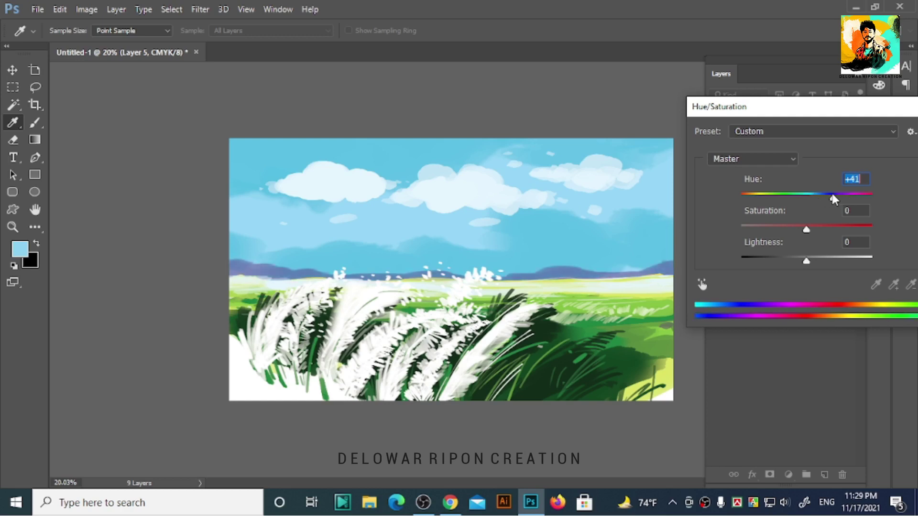
pyautogui.press('Return')
pyautogui.hotkey('ctrl', 'z')
pyautogui.hotkey('ctrl', 'z')
pyautogui.hotkey('ctrl', 'z')
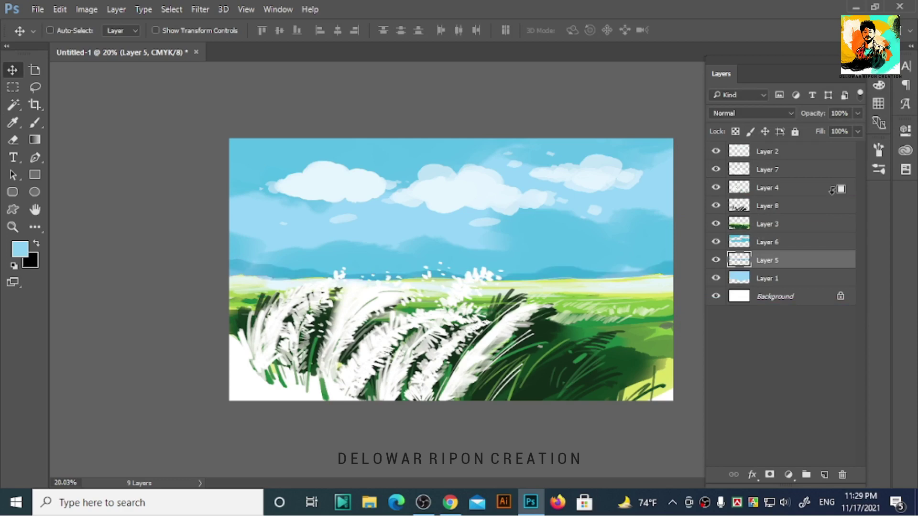
pyautogui.hotkey('ctrl', 'z')
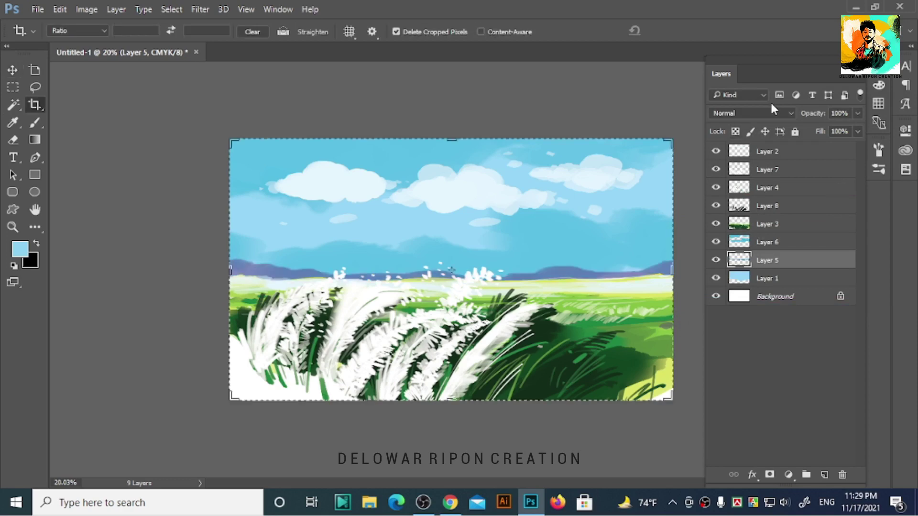
pyautogui.press('F7')
pyautogui.hotkey('ctrl', '0')
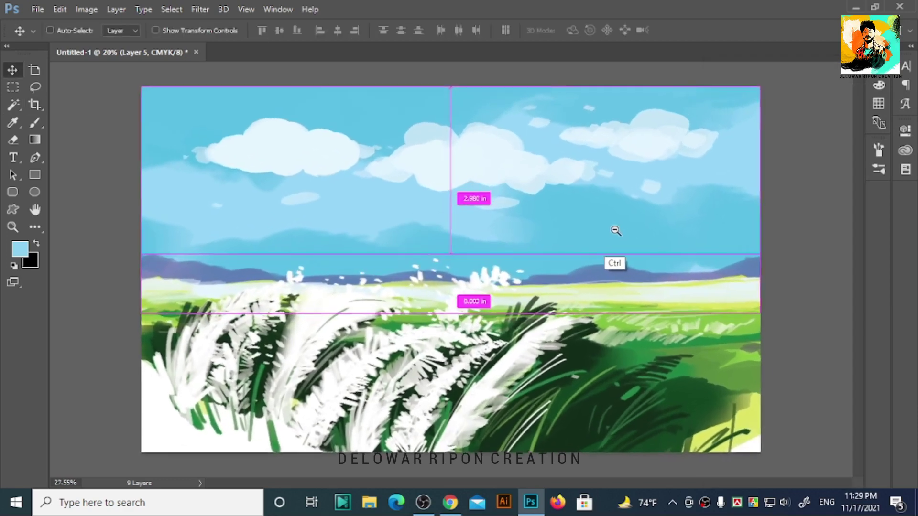